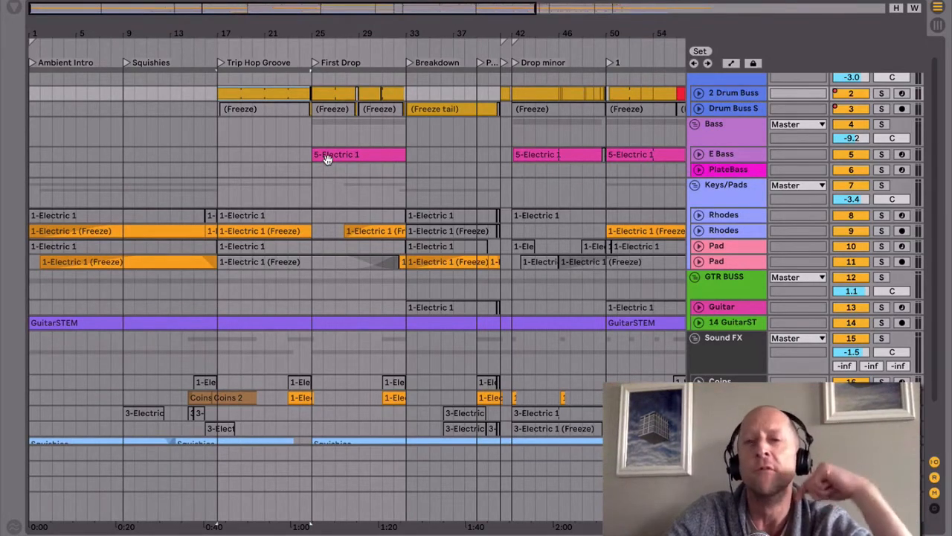
Step: Play the arrangement from bar 13 and follow the drums through Trip Hop Groove, First Drop and Breakdown
{"action": "left_click", "coordinate": [182, 170]}
{"action": "key", "text": "space"}
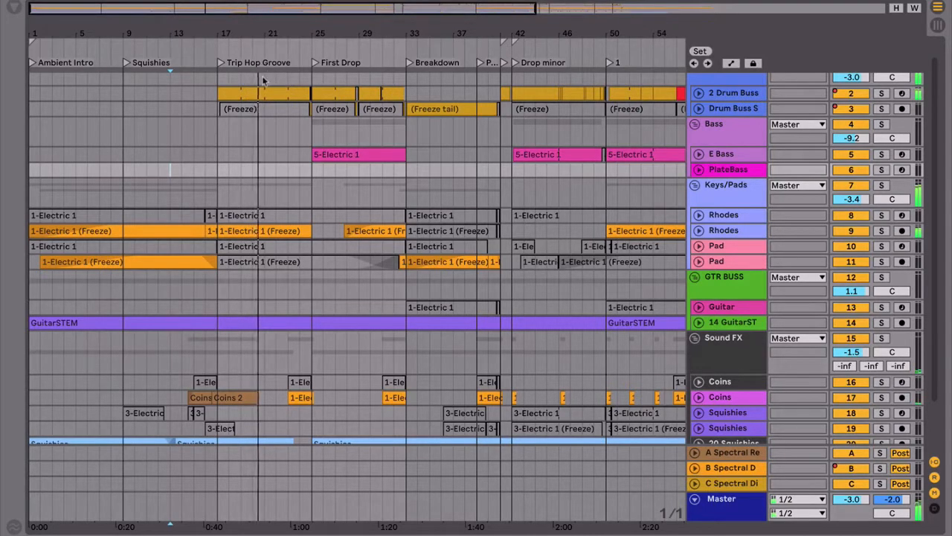
{"action": "double_click", "coordinate": [243, 92]}
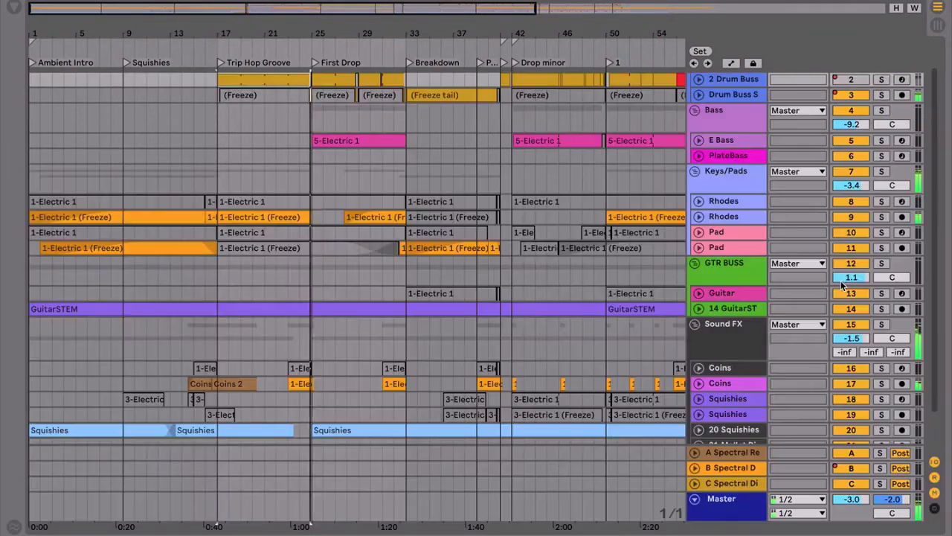
{"action": "key", "text": "ctrl+alt+l"}
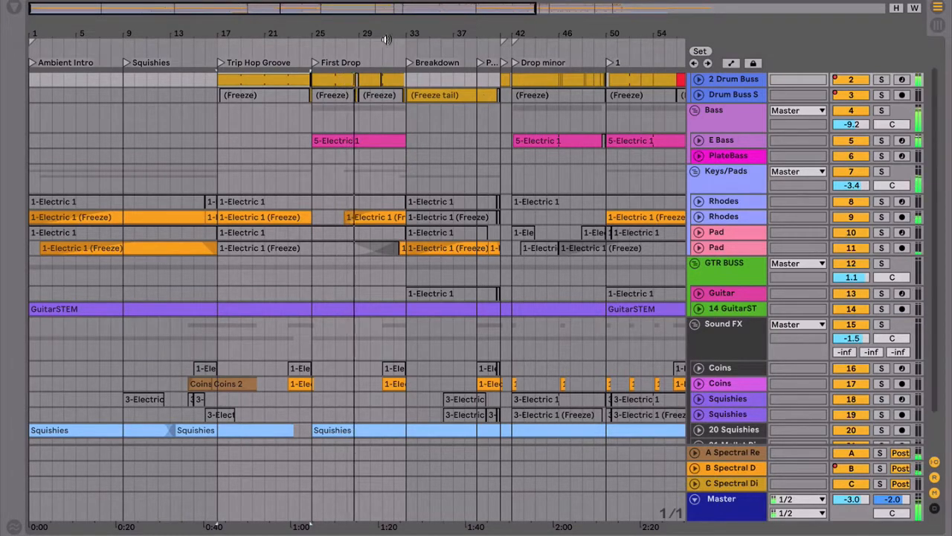
{"action": "left_click_drag", "start_coordinate": [366, 31], "coordinate": [338, 101]}
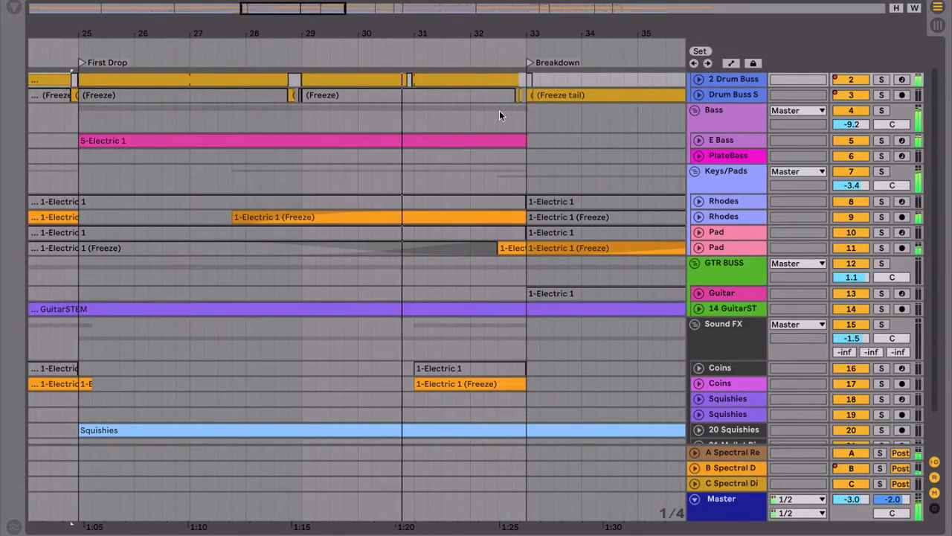
{"action": "left_click_drag", "start_coordinate": [511, 33], "coordinate": [170, 33]}
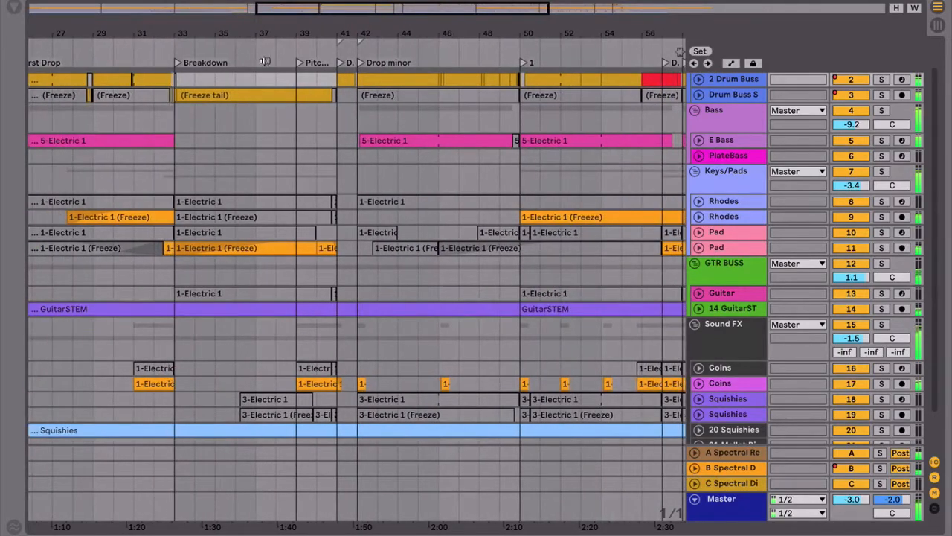
{"action": "scroll", "coordinate": [355, 98], "scroll_direction": "left", "scroll_amount": 5}
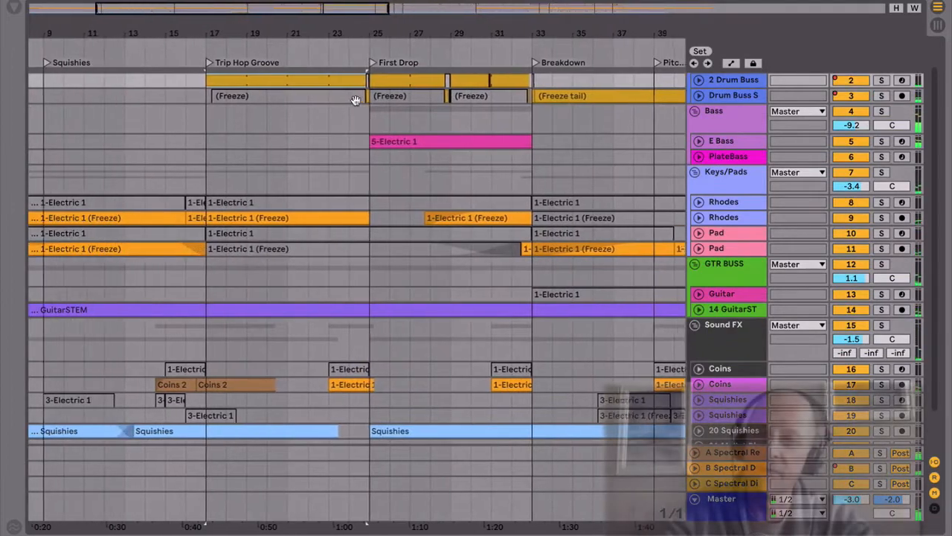
Step: Open the device chain of the 2 Drum Buss track and select the icon_hat b pad in its Drum Rack
{"action": "double_click", "coordinate": [320, 79]}
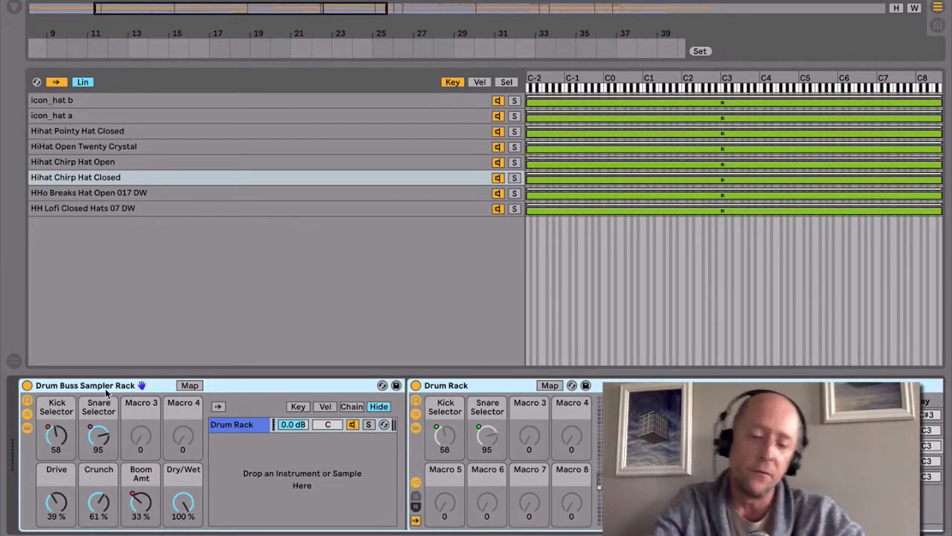
{"action": "scroll", "coordinate": [595, 494], "scroll_direction": "right", "scroll_amount": 3}
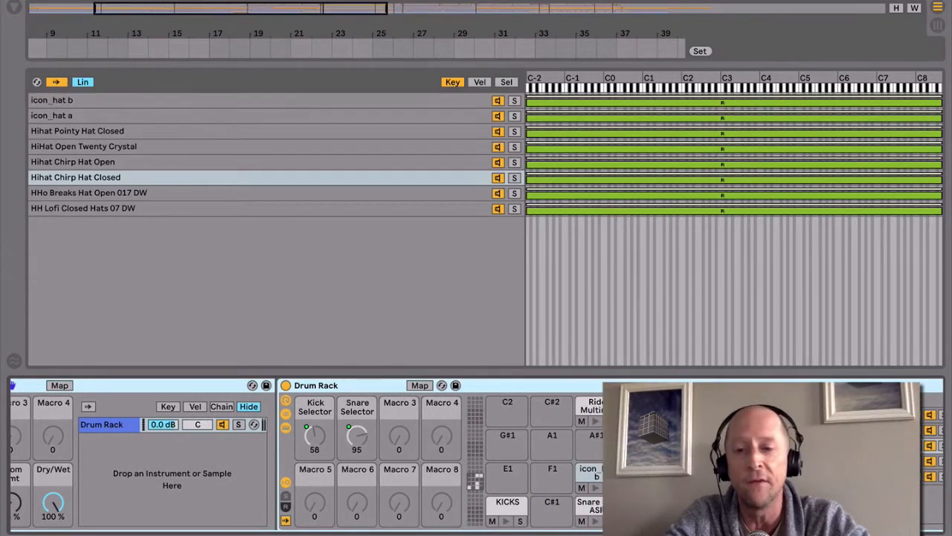
{"action": "left_click", "coordinate": [597, 506]}
{"action": "left_click", "coordinate": [596, 476]}
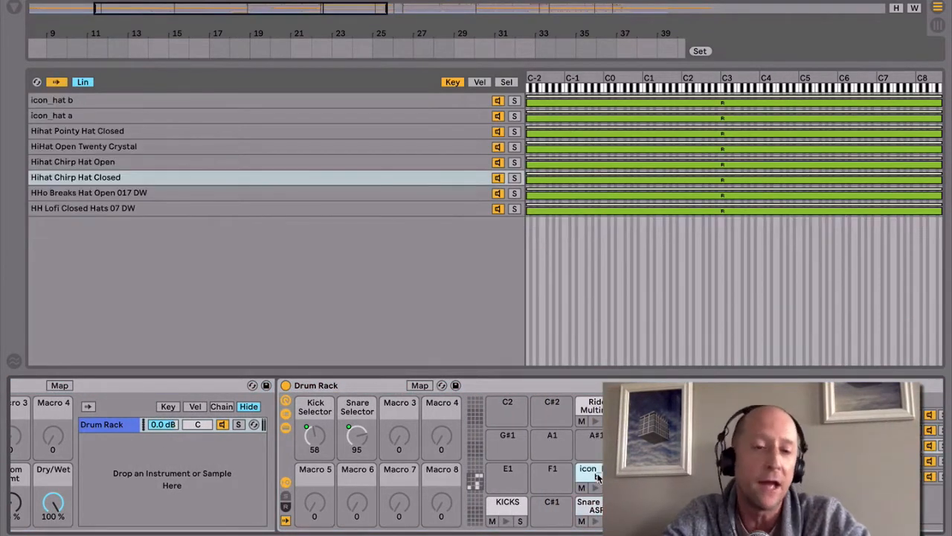
Step: Select the Snare 505 ASR chain in the Drum Rack and bring its Sampler into view
{"action": "scroll", "coordinate": [598, 475], "scroll_direction": "right", "scroll_amount": 8}
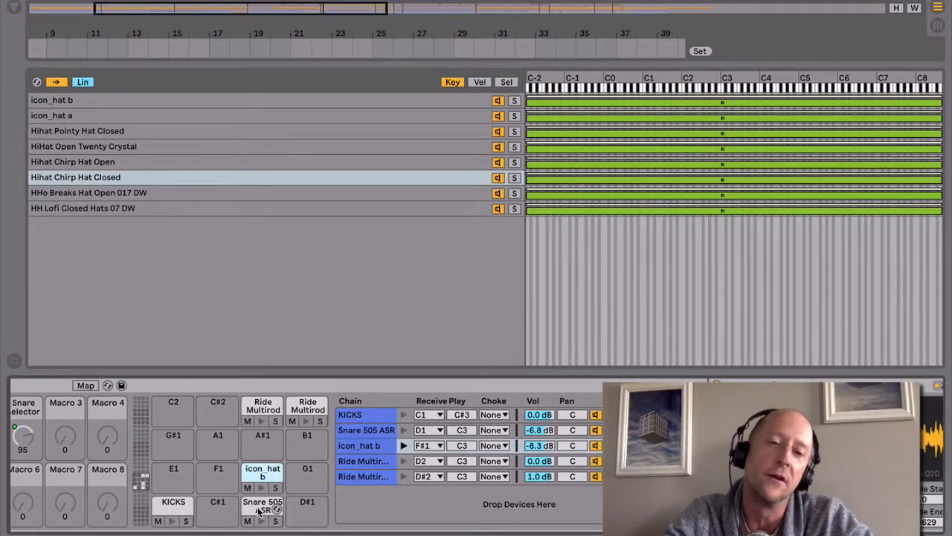
{"action": "left_click", "coordinate": [260, 507]}
{"action": "scroll", "coordinate": [482, 497], "scroll_direction": "right", "scroll_amount": 5}
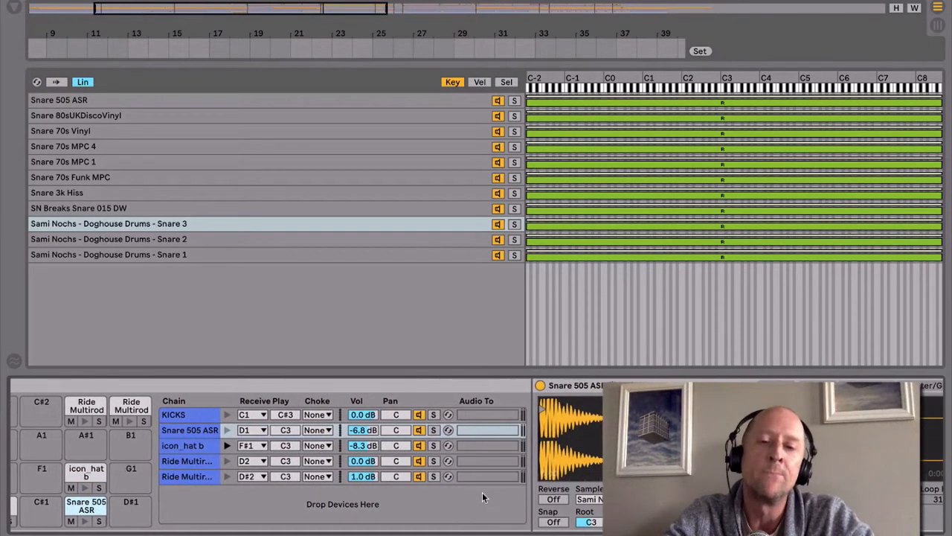
{"action": "left_click", "coordinate": [195, 431]}
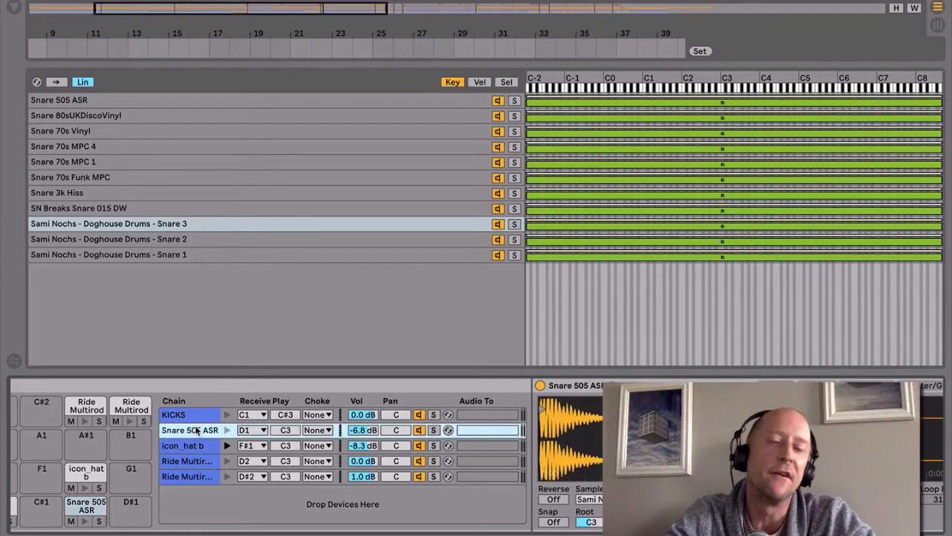
{"action": "scroll", "coordinate": [476, 455], "scroll_direction": "right", "scroll_amount": 8}
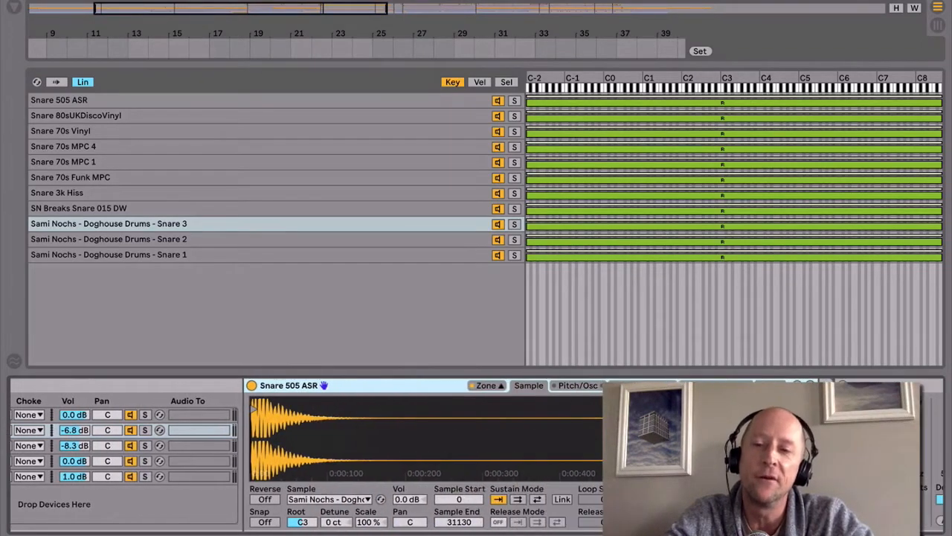
Step: Show the snare samples' selector zones in the zone editor and examine the Drum Rack's Snare Selector macro
{"action": "left_click", "coordinate": [500, 388]}
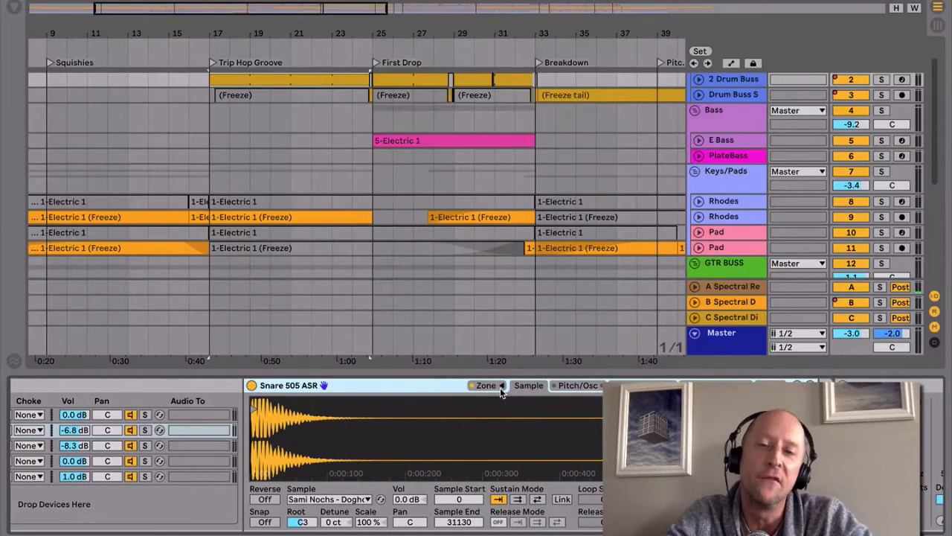
{"action": "left_click", "coordinate": [500, 388]}
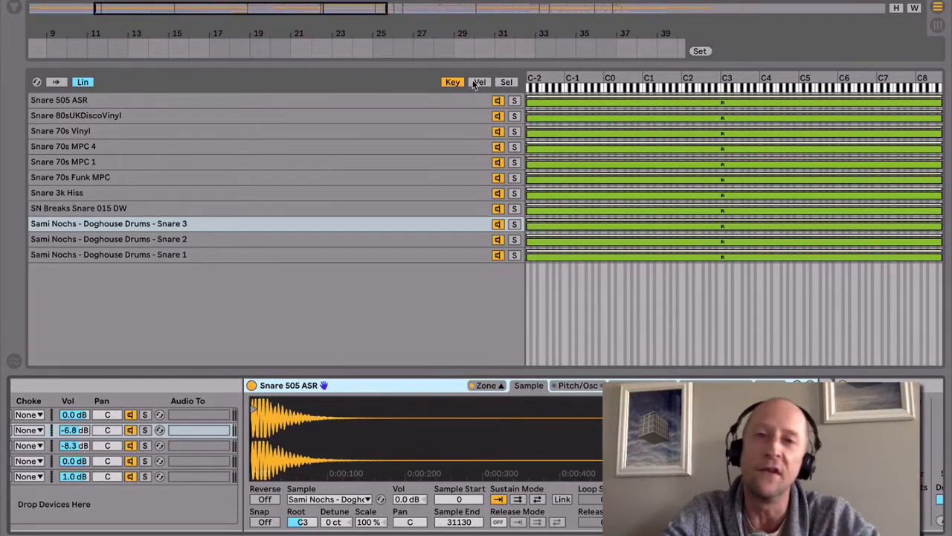
{"action": "left_click", "coordinate": [506, 82]}
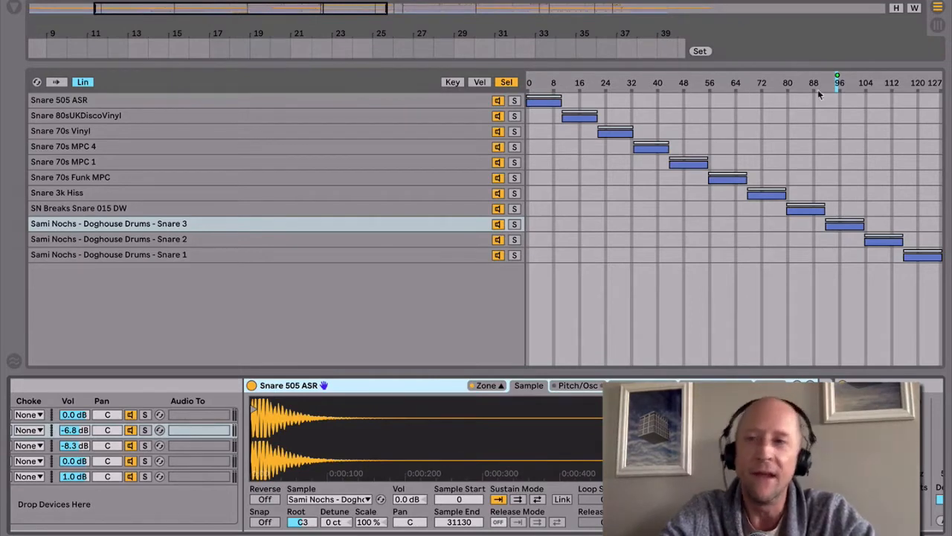
{"action": "scroll", "coordinate": [192, 450], "scroll_direction": "left", "scroll_amount": 10}
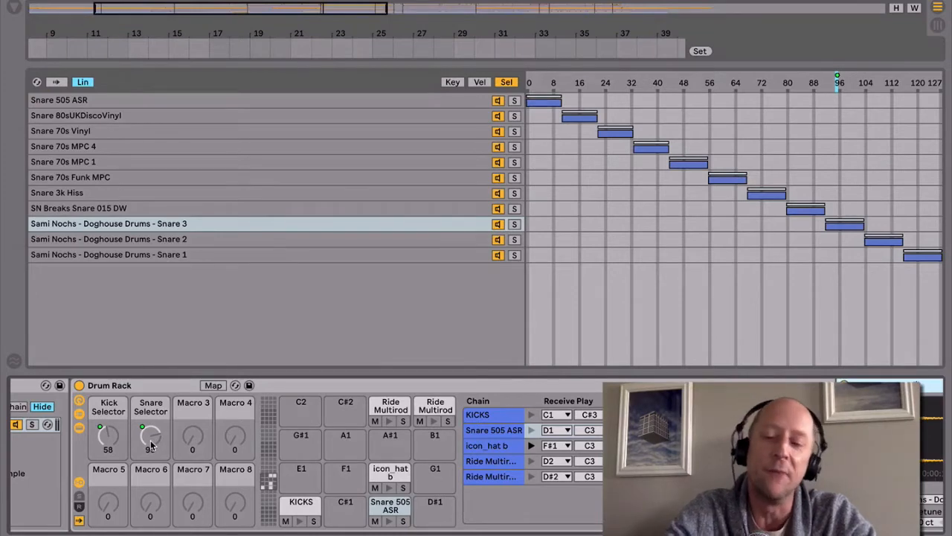
Step: Return to the full arrangement, enlarge the 2 Drum Buss track and open its Trip Hop Groove MIDI clip's notes
{"action": "key", "text": "alt+super+l"}
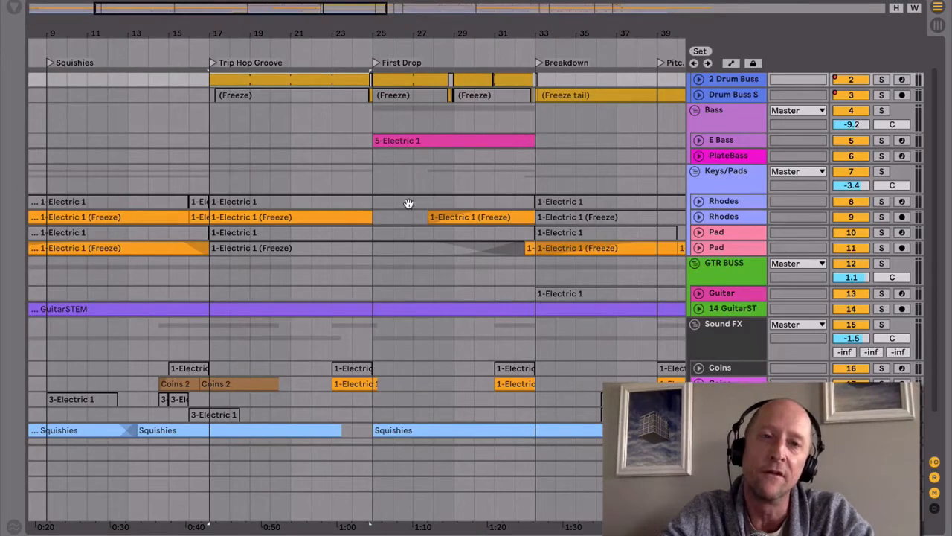
{"action": "scroll", "coordinate": [313, 82], "scroll_direction": "up", "scroll_amount": 2}
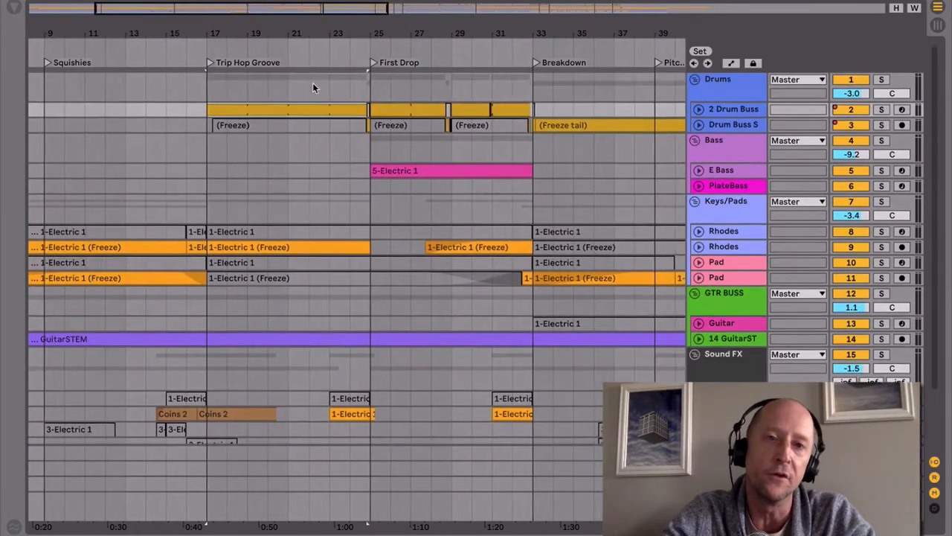
{"action": "scroll", "coordinate": [313, 83], "scroll_direction": "down", "scroll_amount": 1}
{"action": "scroll", "coordinate": [313, 83], "scroll_direction": "right", "scroll_amount": 1}
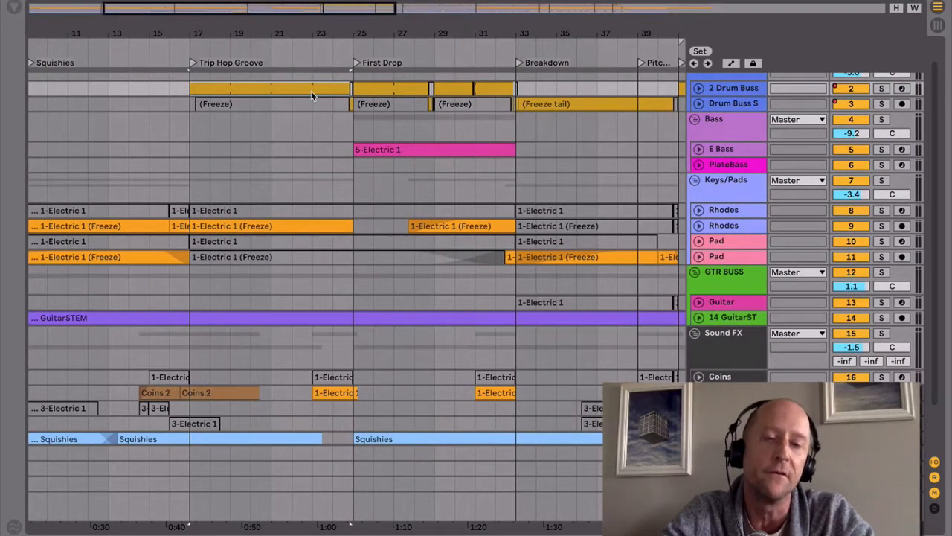
{"action": "key", "text": "alt+plus"}
{"action": "key", "text": "alt+plus"}
{"action": "key", "text": "alt+plus"}
{"action": "key", "text": "alt+plus"}
{"action": "key", "text": "alt+plus"}
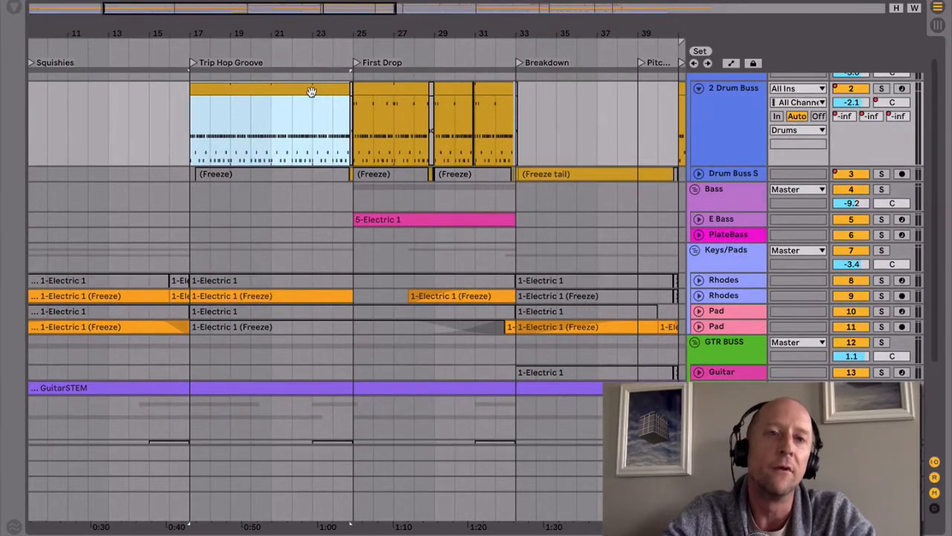
{"action": "double_click", "coordinate": [312, 91]}
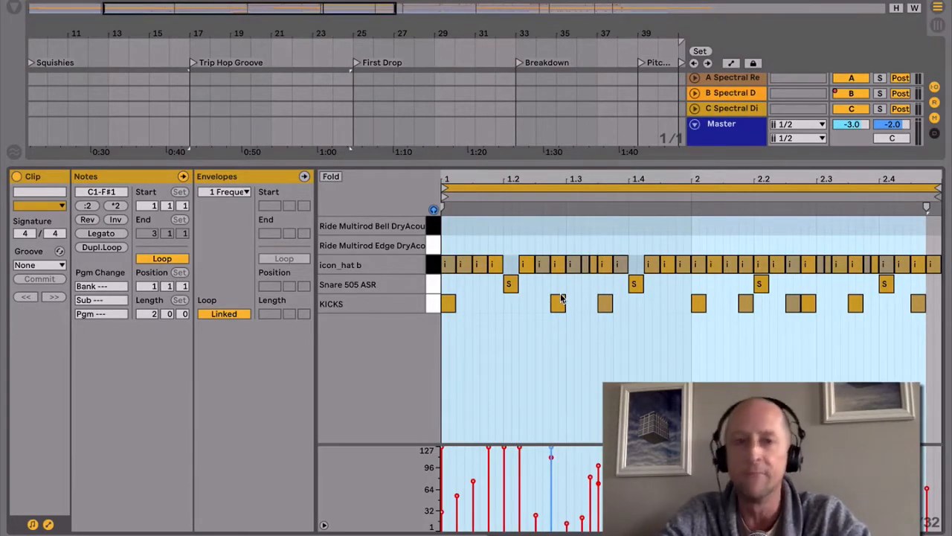
Step: Select the drum track's first clip under First Drop and show the track's devices
{"action": "key", "text": "alt+super+l"}
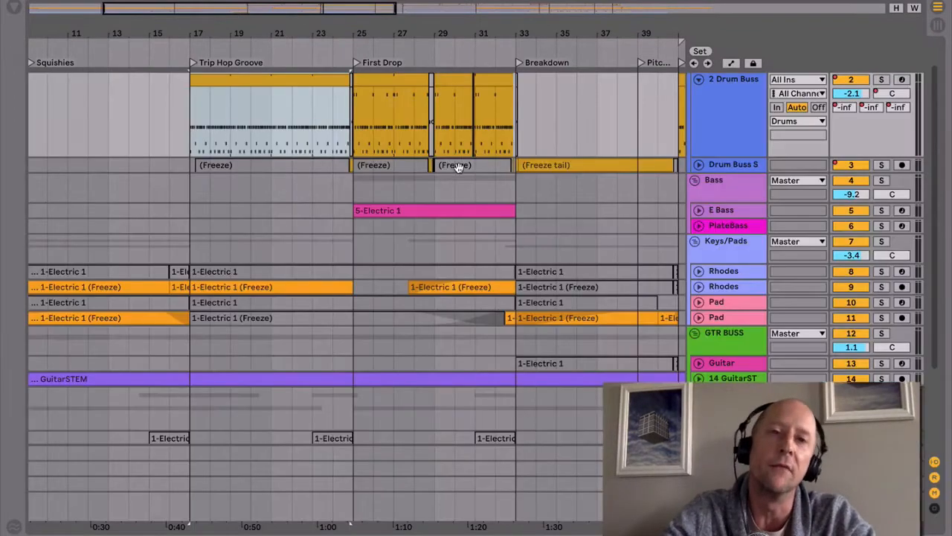
{"action": "left_click", "coordinate": [365, 80]}
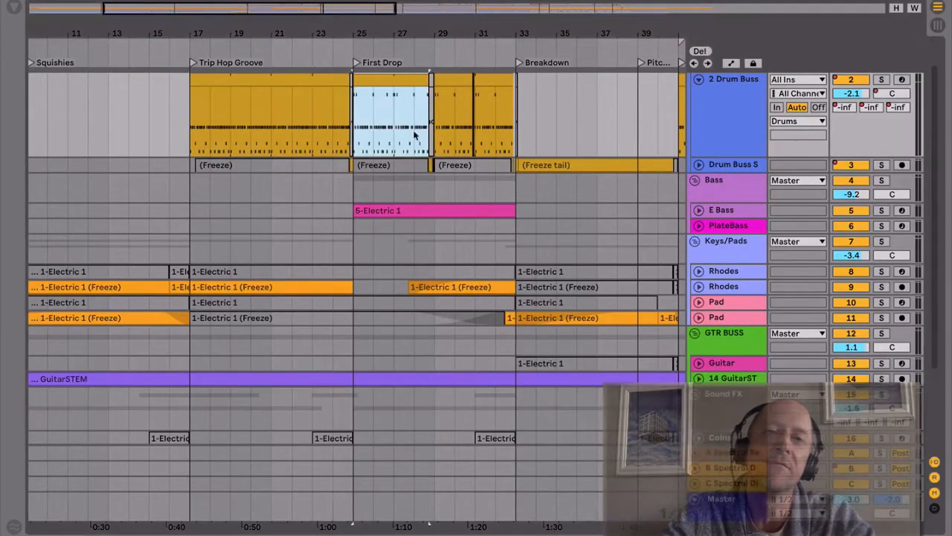
{"action": "key", "text": "alt+super+l"}
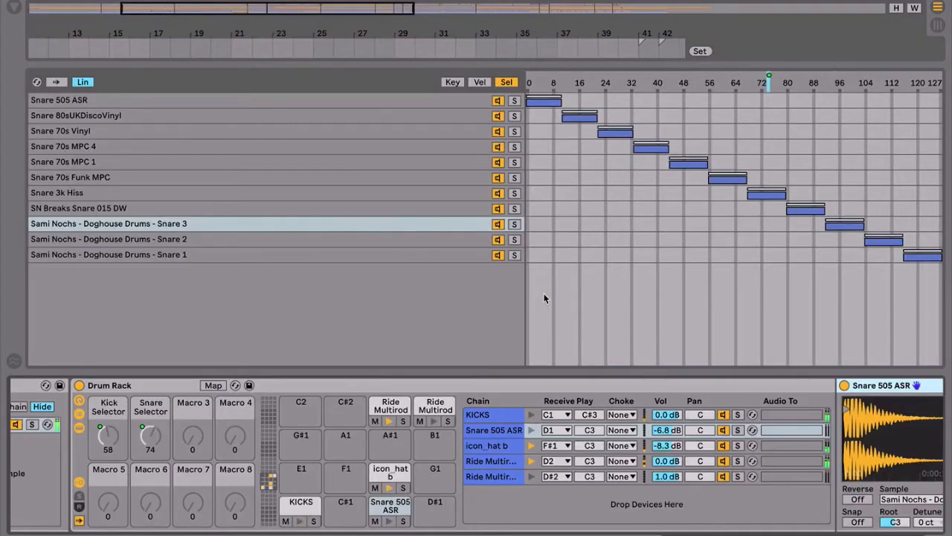
Step: Show the automation of the Drum Rack's Snare Selector macro in the arrangement
{"action": "left_click_drag", "start_coordinate": [151, 439], "coordinate": [152, 447]}
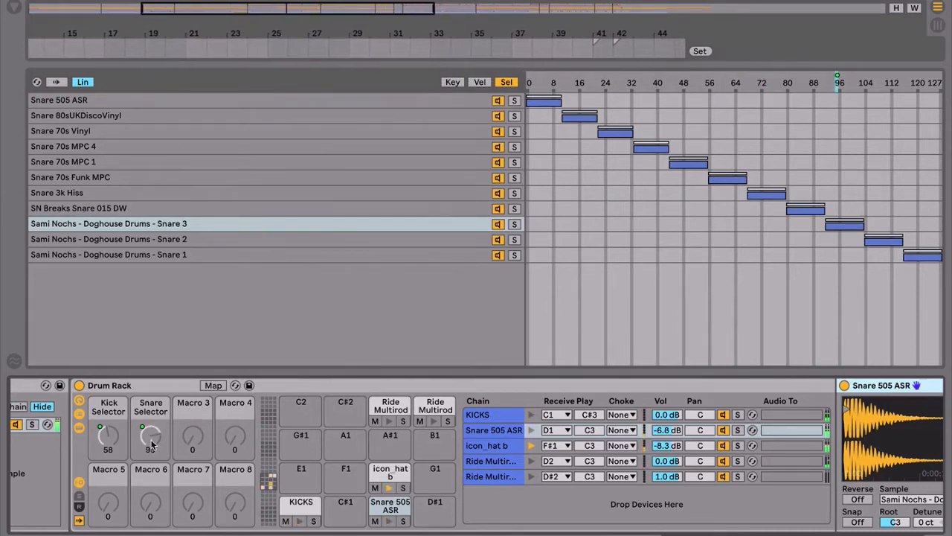
{"action": "right_click", "coordinate": [151, 444]}
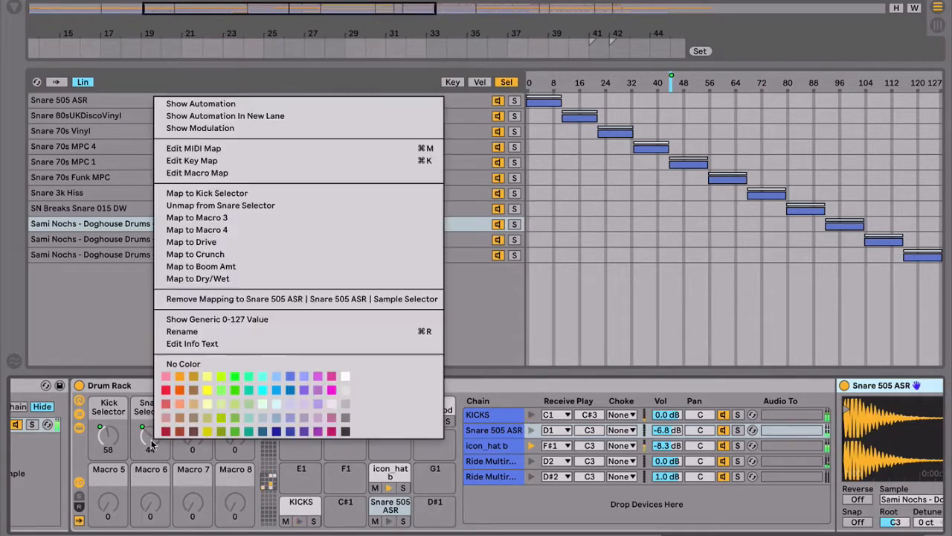
{"action": "left_click", "coordinate": [220, 104]}
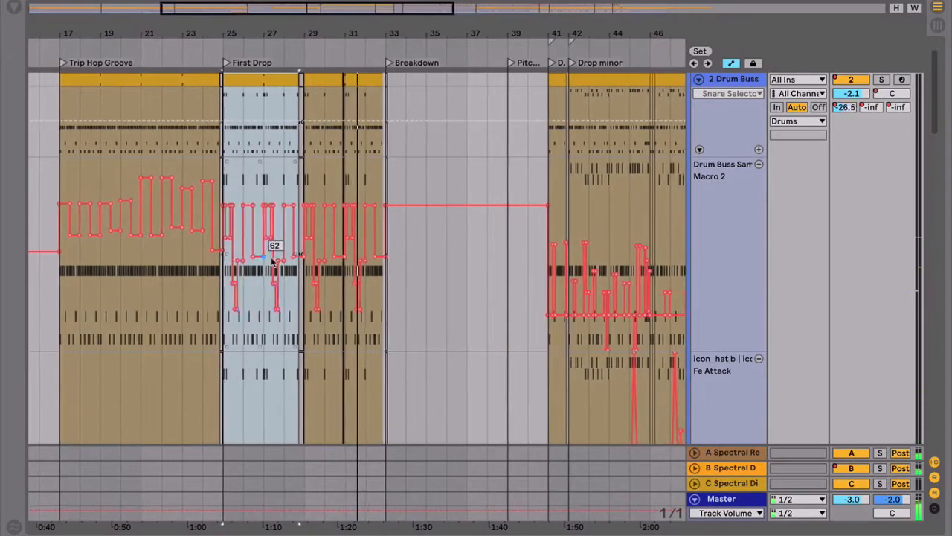
Step: Examine the Snare Selector automation through Drop minor and place the insertion point at bar 49
{"action": "left_click_drag", "start_coordinate": [348, 25], "coordinate": [273, 51]}
{"action": "scroll", "coordinate": [483, 131], "scroll_direction": "right", "scroll_amount": 5}
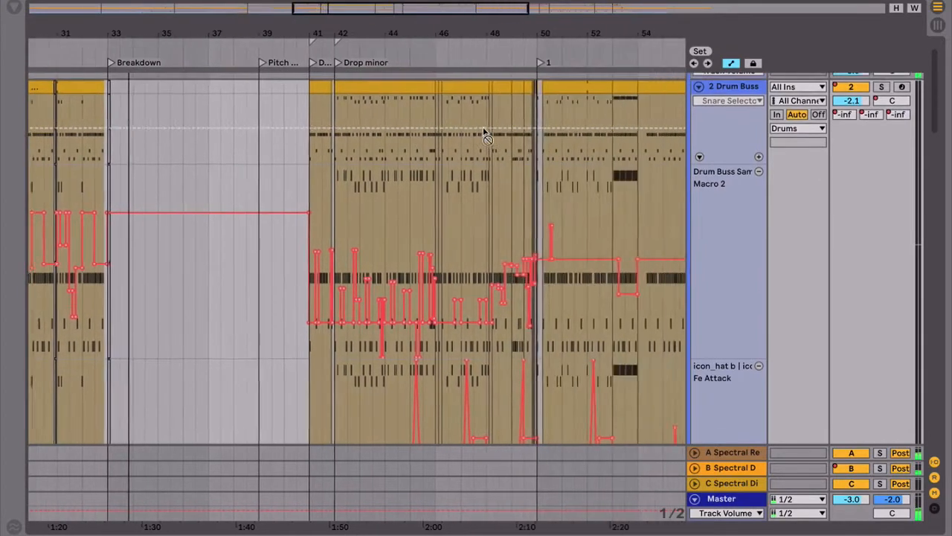
{"action": "left_click", "coordinate": [440, 195]}
{"action": "left_click", "coordinate": [433, 191]}
{"action": "scroll", "coordinate": [519, 218], "scroll_direction": "right", "scroll_amount": 3}
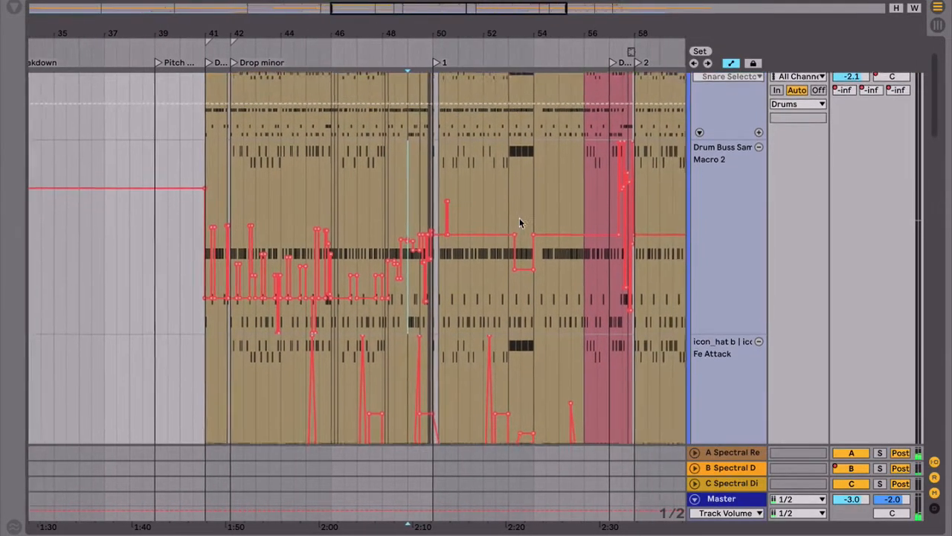
Step: Inspect the snare automation up close around bars 49 to 54 and play it from just after 52.2
{"action": "left_click_drag", "start_coordinate": [379, 32], "coordinate": [409, 33]}
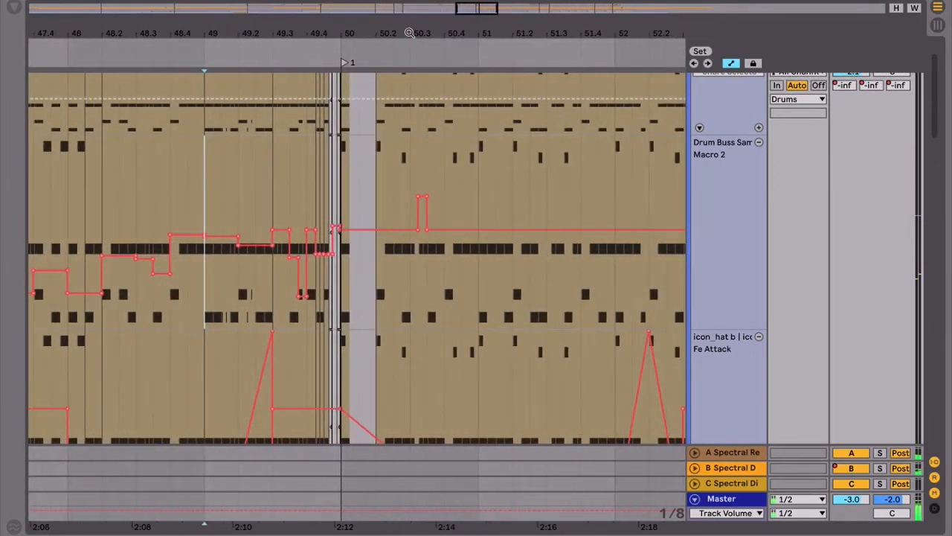
{"action": "scroll", "coordinate": [440, 209], "scroll_direction": "right", "scroll_amount": 10}
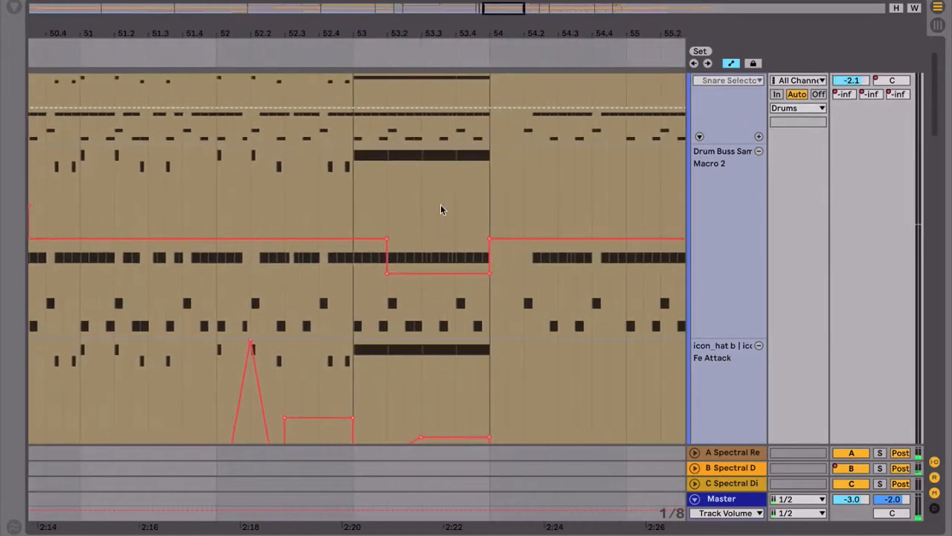
{"action": "left_click", "coordinate": [261, 202]}
{"action": "key", "text": "space"}
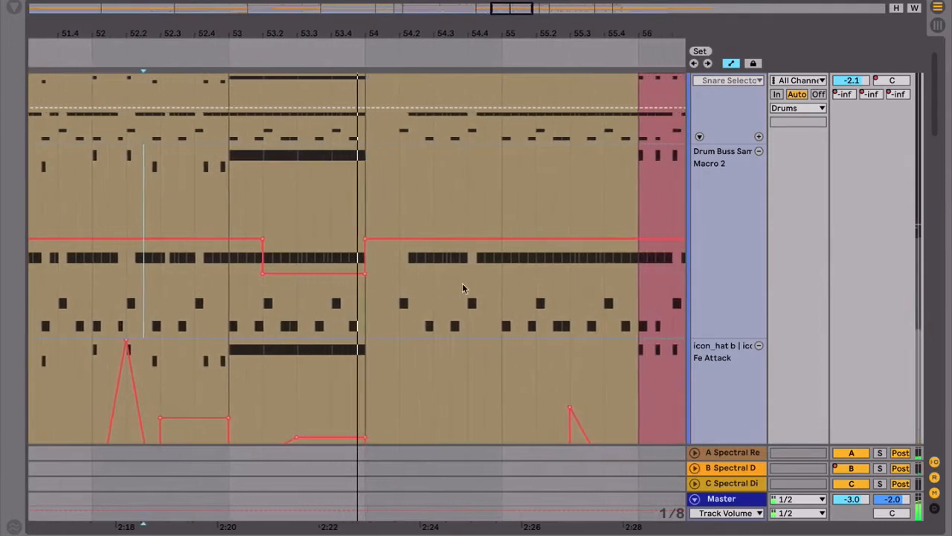
Step: Go to the red drum clip and place the insertion point at bar 57, where Drum Break starts
{"action": "scroll", "coordinate": [462, 284], "scroll_direction": "right", "scroll_amount": 3}
{"action": "scroll", "coordinate": [463, 283], "scroll_direction": "right", "scroll_amount": 2}
{"action": "key", "text": "space"}
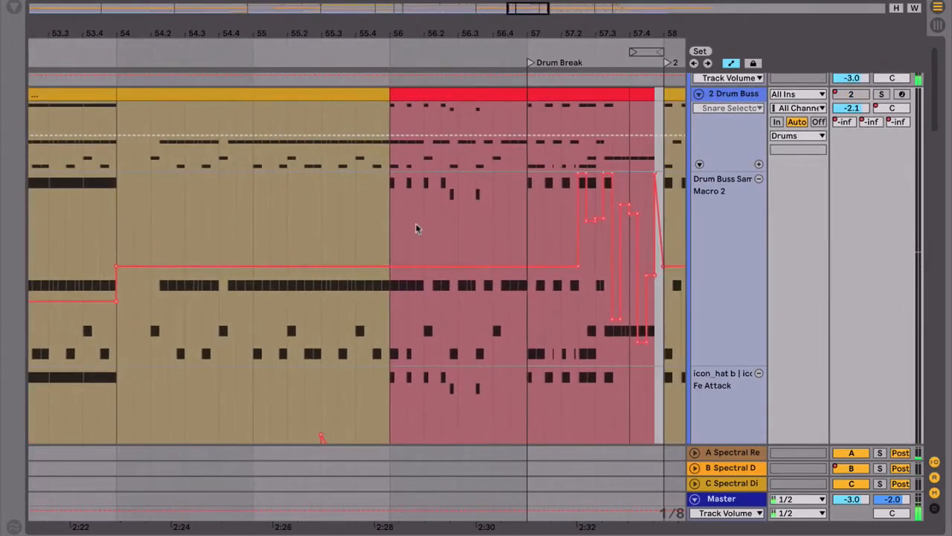
{"action": "left_click", "coordinate": [402, 219]}
{"action": "left_click", "coordinate": [523, 220]}
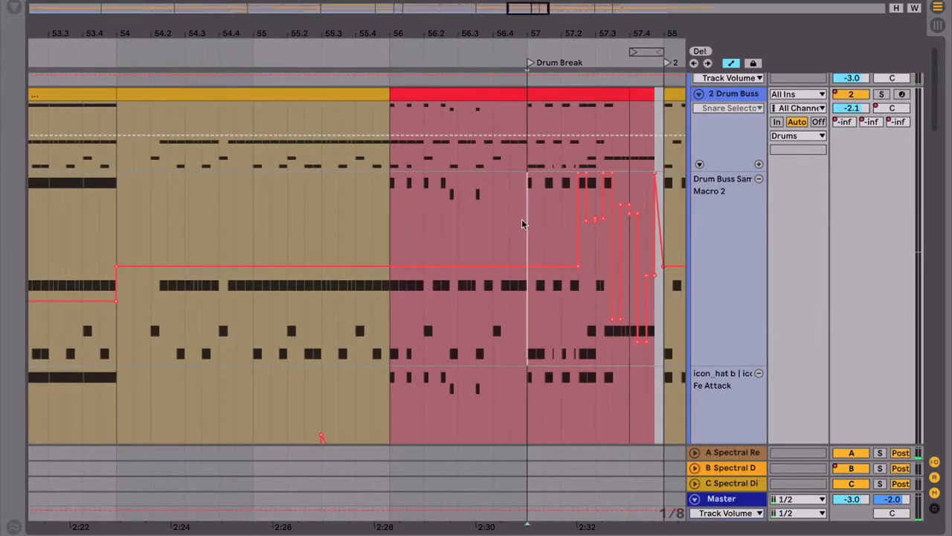
Step: Loop the Drum Break from bar 57 to 58 and play it with the clip's MIDI notes in view
{"action": "key", "text": "space"}
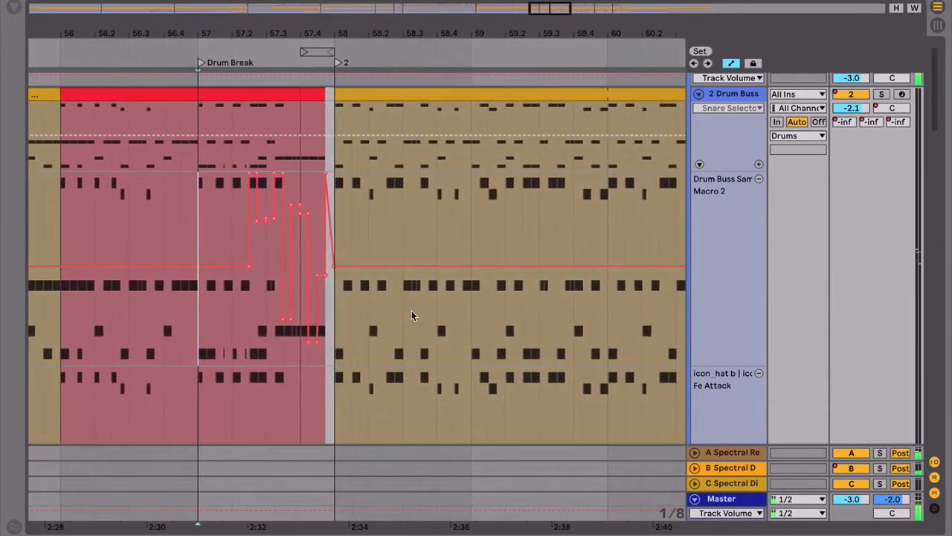
{"action": "left_click_drag", "start_coordinate": [198, 226], "coordinate": [335, 231]}
{"action": "key", "text": "ctrl+l"}
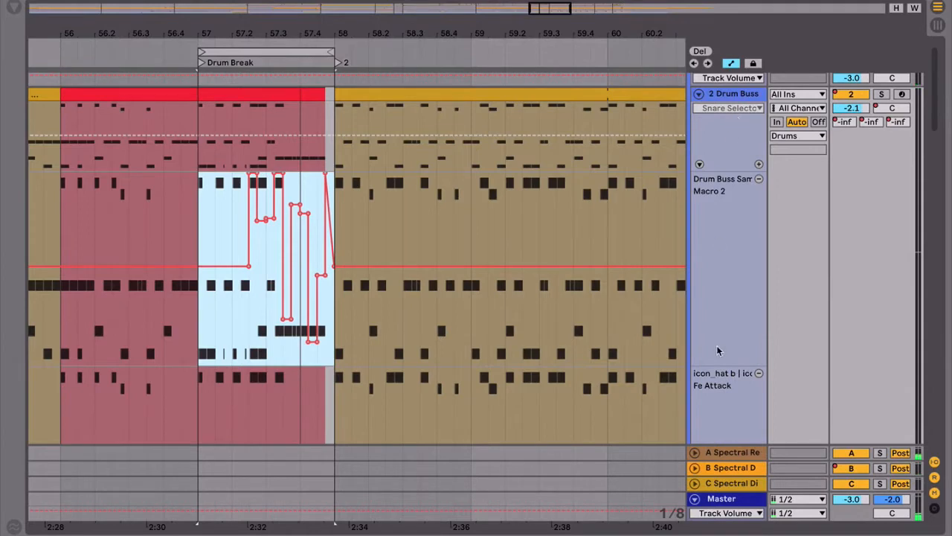
{"action": "key", "text": "shift+Tab"}
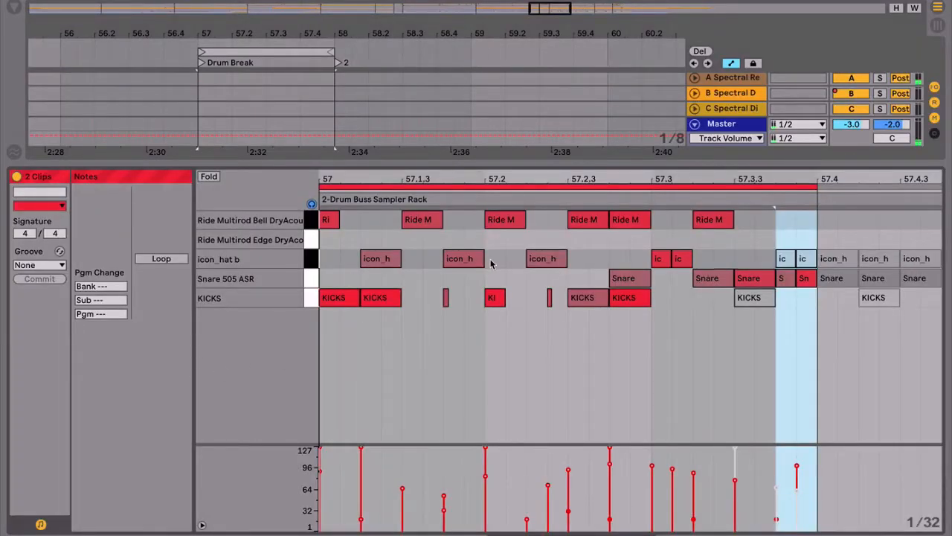
{"action": "key", "text": "space"}
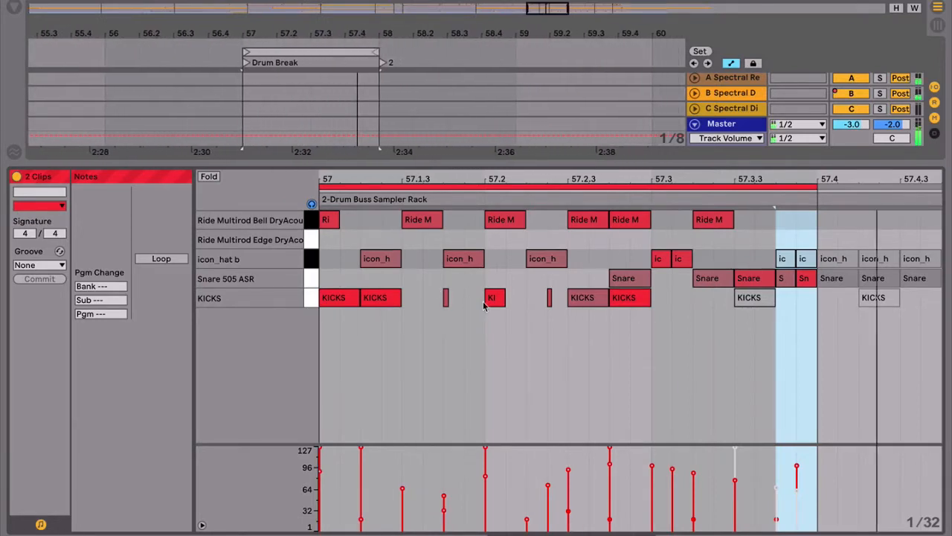
{"action": "key", "text": "super+alt+l"}
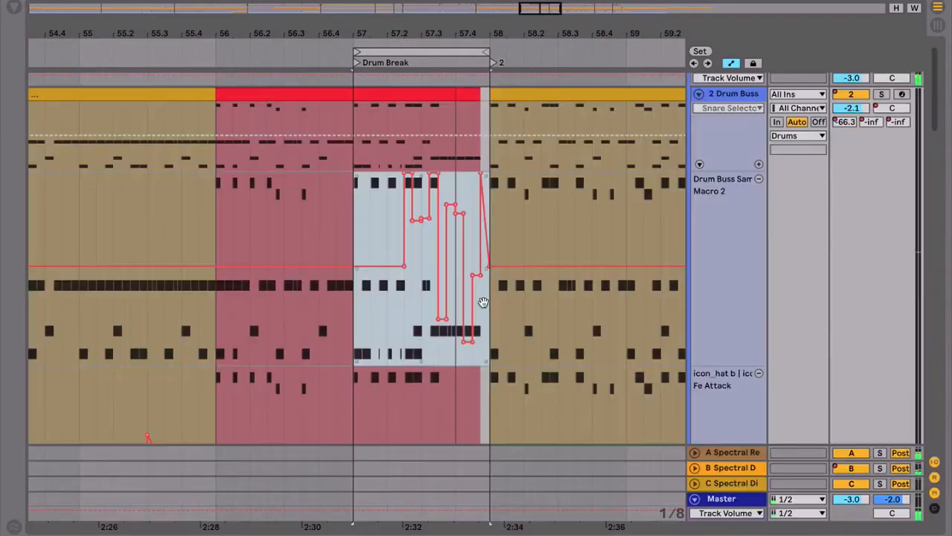
Step: Close the SubDub_NoIdeaXmasBreak_Arrange2 set without saving its changes
{"action": "key", "text": "super+w"}
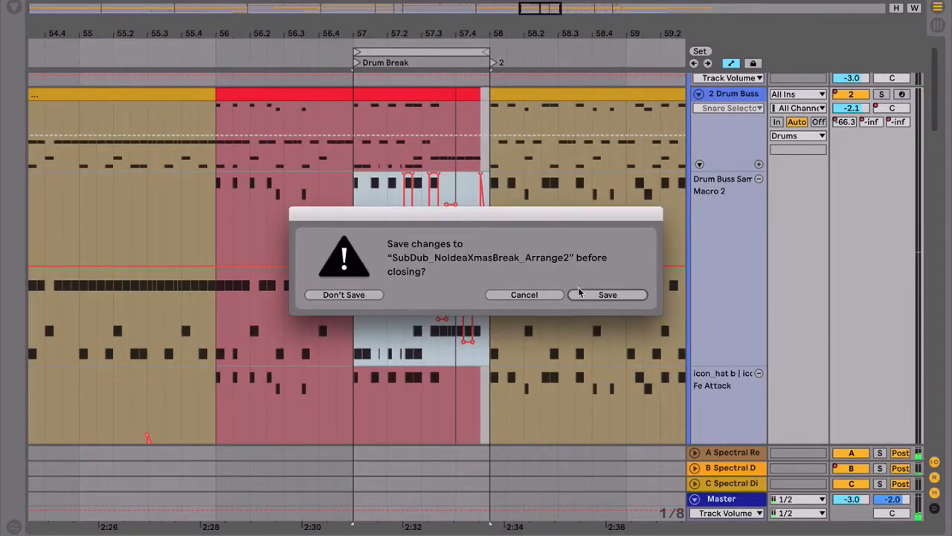
{"action": "left_click", "coordinate": [338, 295]}
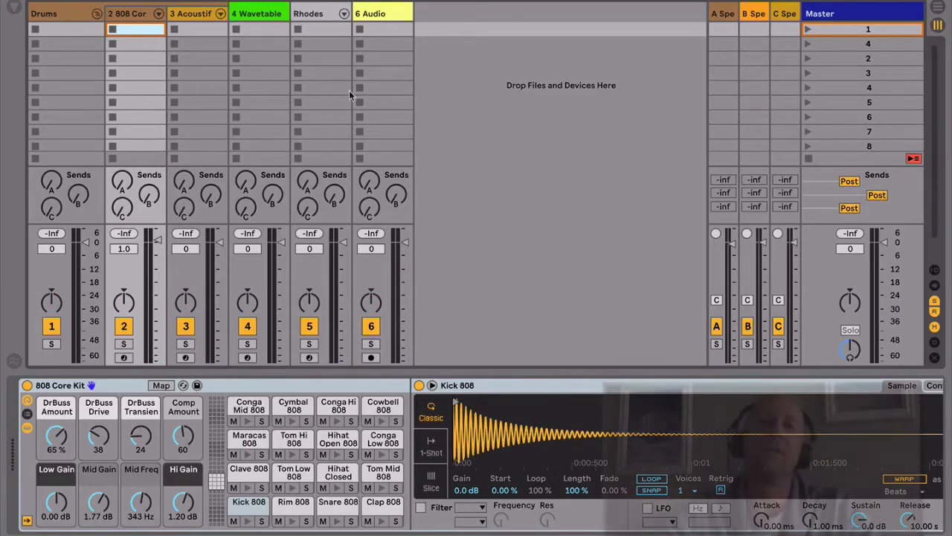
Step: Add a new MIDI track after 6 Audio and load the Sampler instrument onto it
{"action": "left_click", "coordinate": [384, 15]}
{"action": "key", "text": "ctrl+shift+t"}
{"action": "key", "text": "ctrl+f"}
{"action": "type", "text": "sampler"}
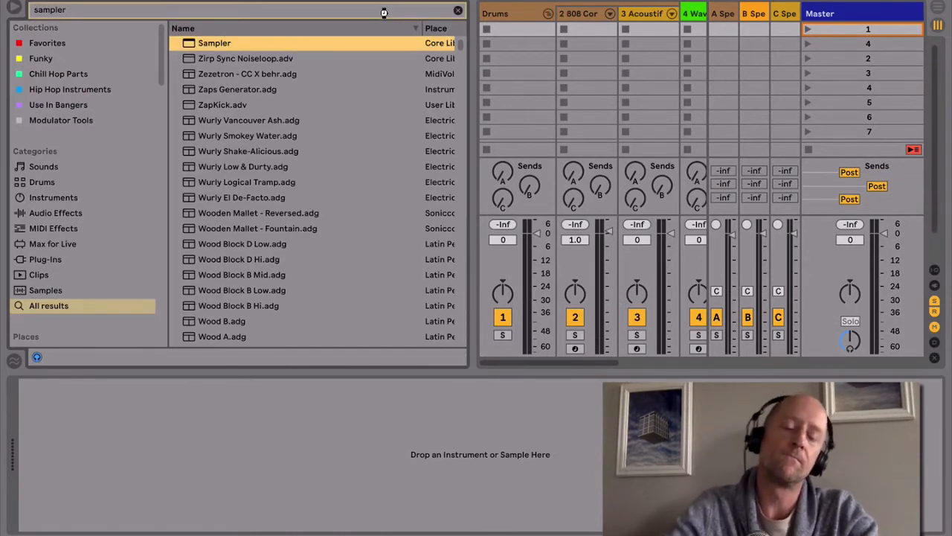
{"action": "key", "text": "Return"}
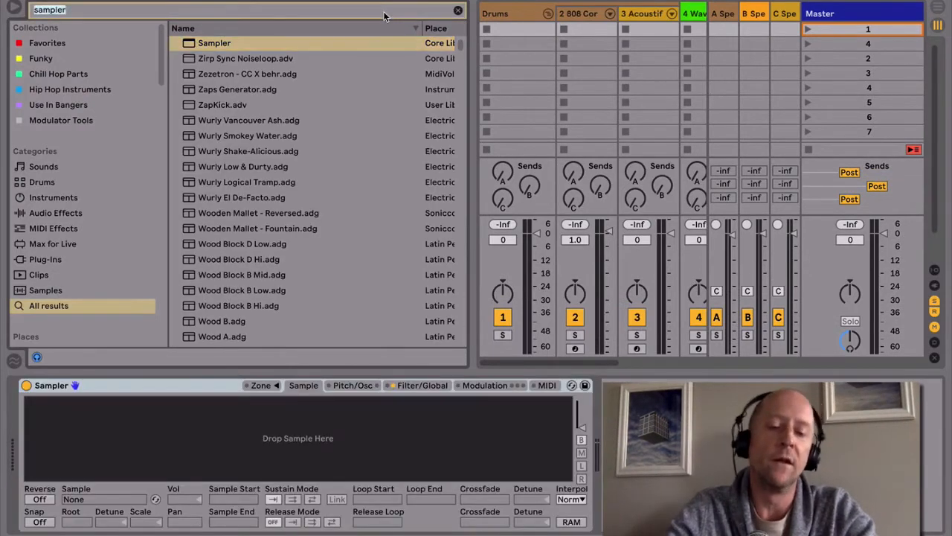
Step: Search the browser for "snare wav" and narrow the results to the Snare drum hits in the Drums category
{"action": "type", "text": "snare wav"}
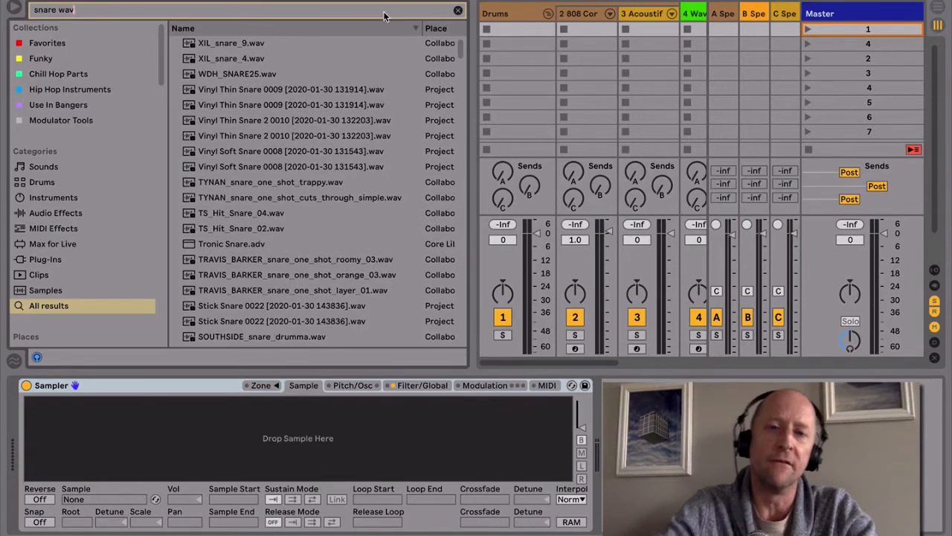
{"action": "scroll", "coordinate": [311, 87], "scroll_direction": "down", "scroll_amount": 20}
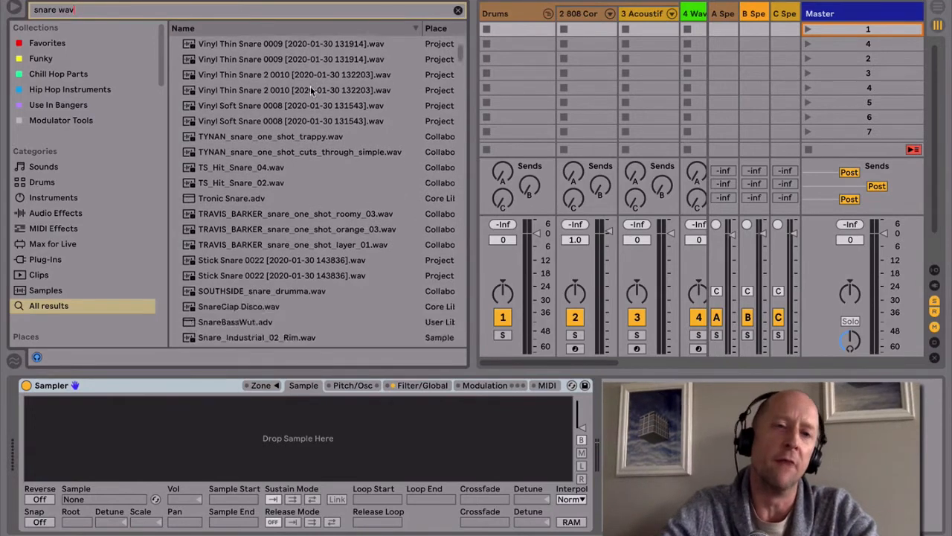
{"action": "scroll", "coordinate": [311, 89], "scroll_direction": "up", "scroll_amount": 20}
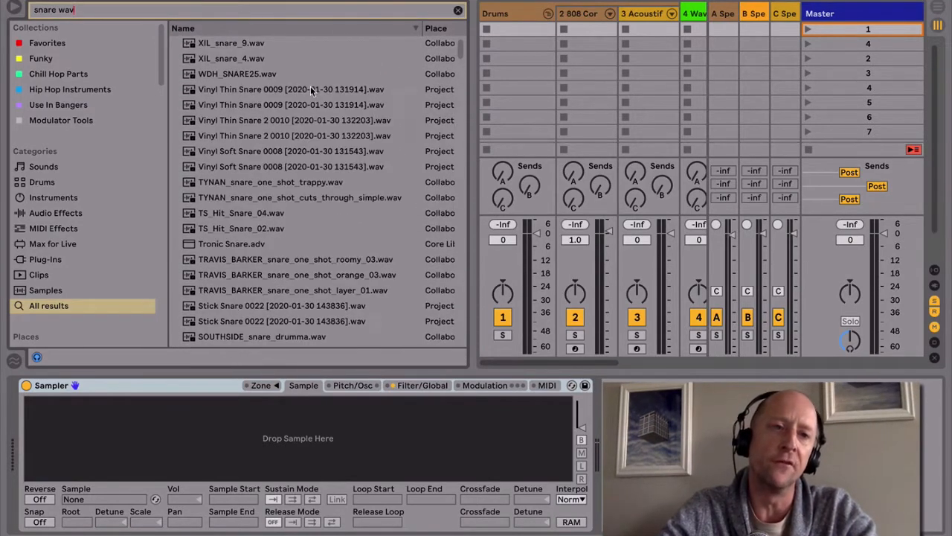
{"action": "left_click", "coordinate": [50, 184]}
{"action": "left_click", "coordinate": [184, 57]}
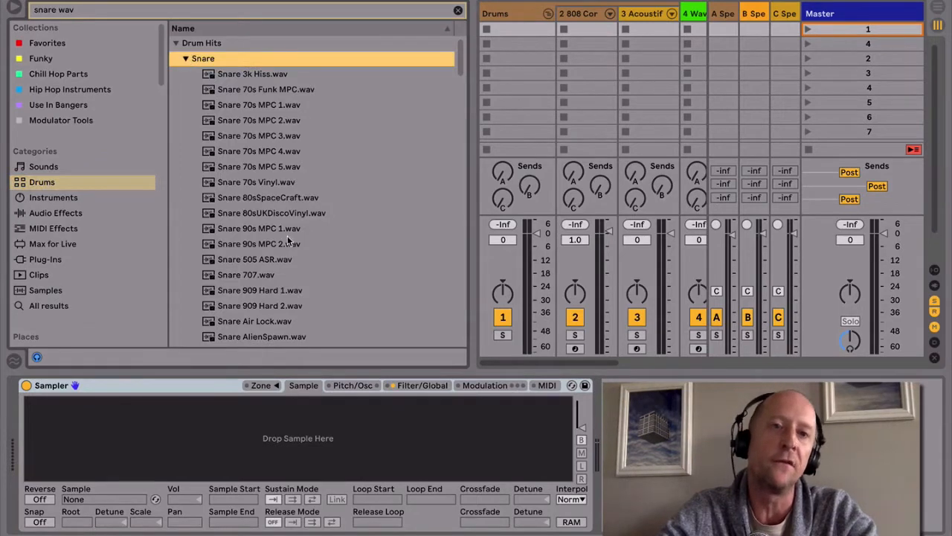
Step: Load all the snares from Snare 70s MPC 1.wav through Snare Verb H3500 1.wav into Sampler
{"action": "left_click", "coordinate": [291, 258]}
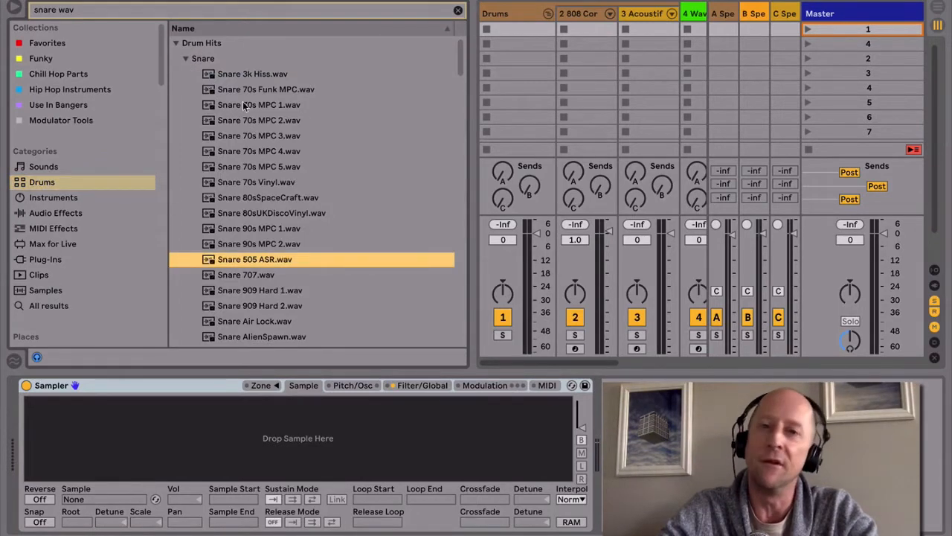
{"action": "left_click", "coordinate": [244, 106]}
{"action": "scroll", "coordinate": [255, 188], "scroll_direction": "down", "scroll_amount": 20}
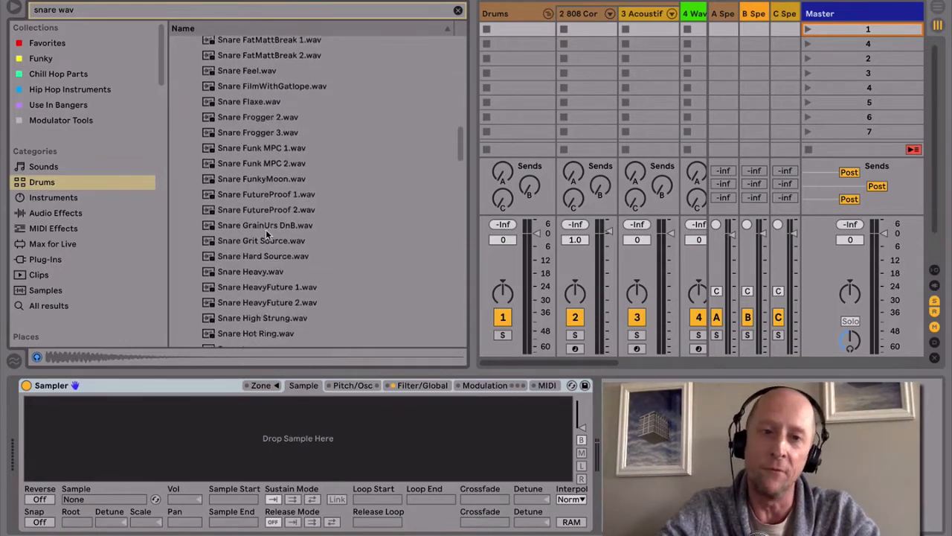
{"action": "left_click", "coordinate": [253, 305], "text": "shift"}
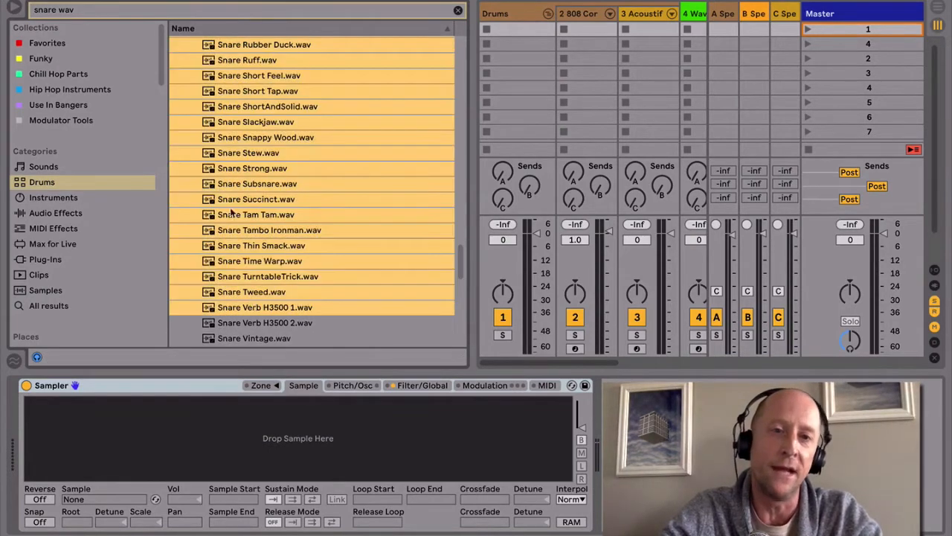
{"action": "left_click_drag", "start_coordinate": [253, 439], "coordinate": [253, 439]}
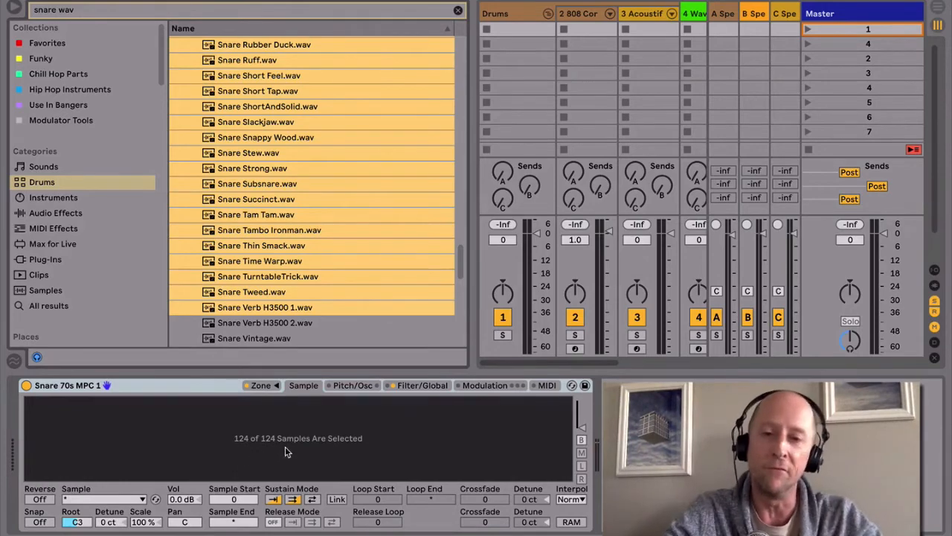
Step: Show Sampler's zone editor with the browser hidden and look through the loaded snare samples
{"action": "left_click", "coordinate": [269, 389]}
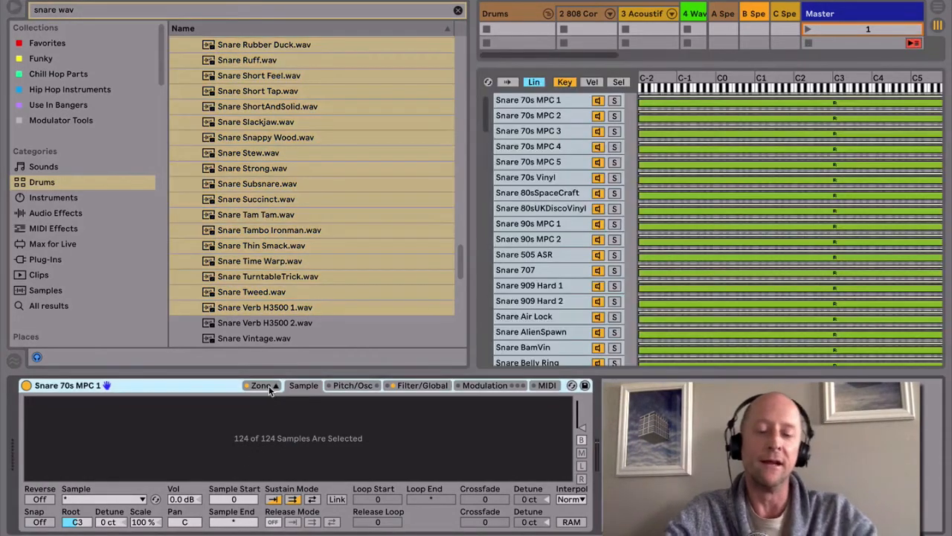
{"action": "key", "text": "super+alt+b"}
{"action": "scroll", "coordinate": [230, 258], "scroll_direction": "down", "scroll_amount": 5}
{"action": "scroll", "coordinate": [229, 256], "scroll_direction": "down", "scroll_amount": 20}
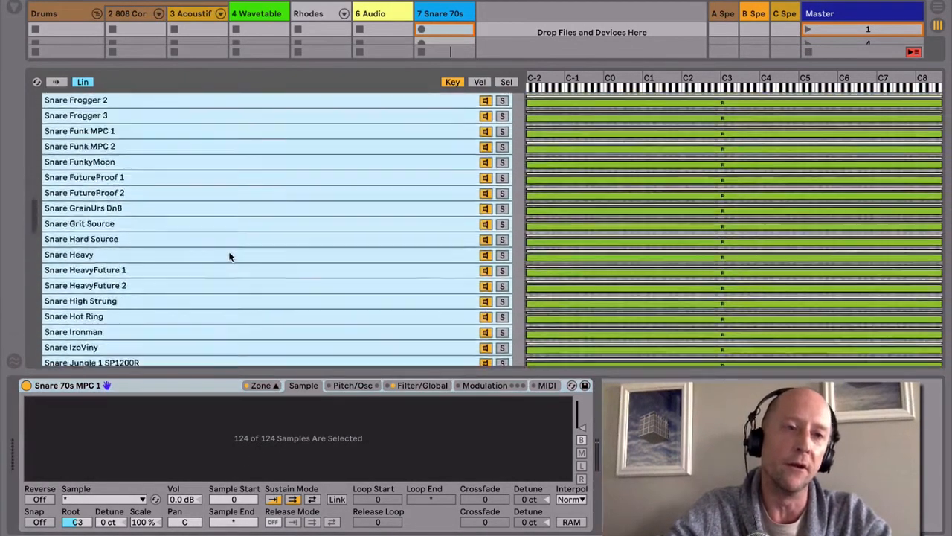
{"action": "scroll", "coordinate": [229, 257], "scroll_direction": "up", "scroll_amount": 20}
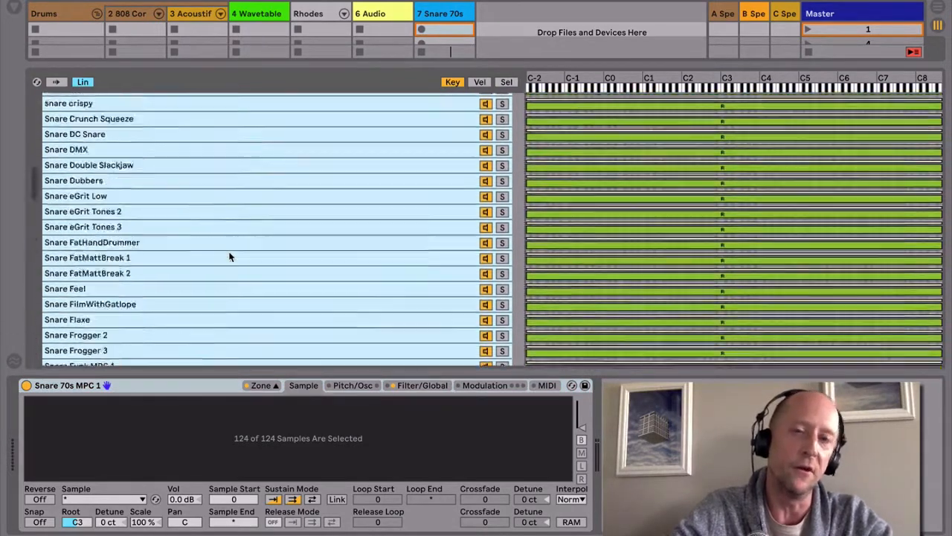
Step: Distribute the sample select ranges of all loaded snares equally and check the resulting zones down the list
{"action": "left_click", "coordinate": [505, 81]}
{"action": "right_click", "coordinate": [615, 130]}
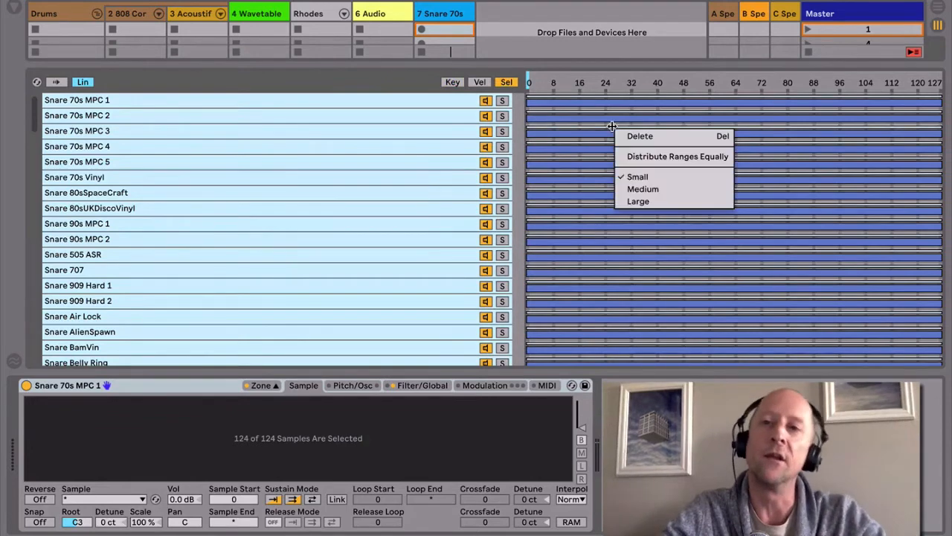
{"action": "left_click", "coordinate": [642, 157]}
{"action": "scroll", "coordinate": [640, 157], "scroll_direction": "down", "scroll_amount": 20}
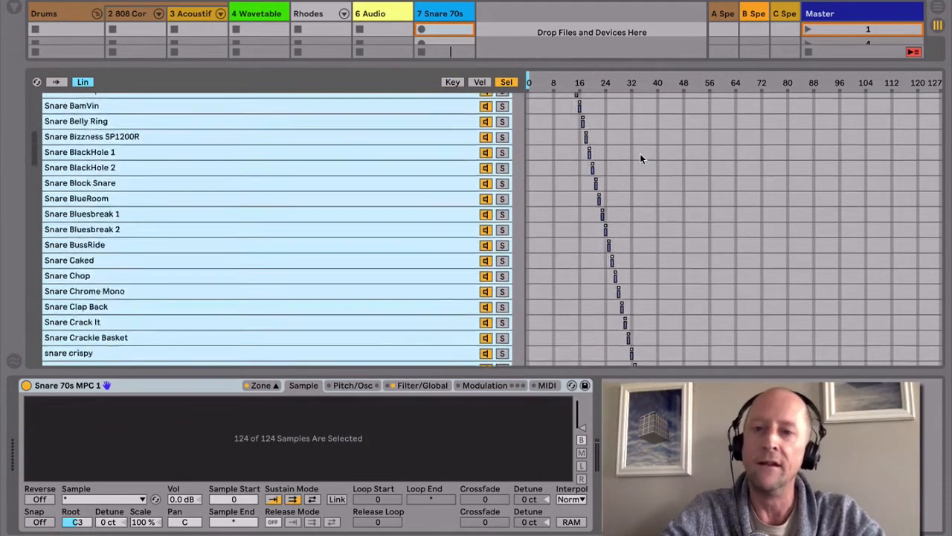
{"action": "scroll", "coordinate": [641, 156], "scroll_direction": "down", "scroll_amount": 5}
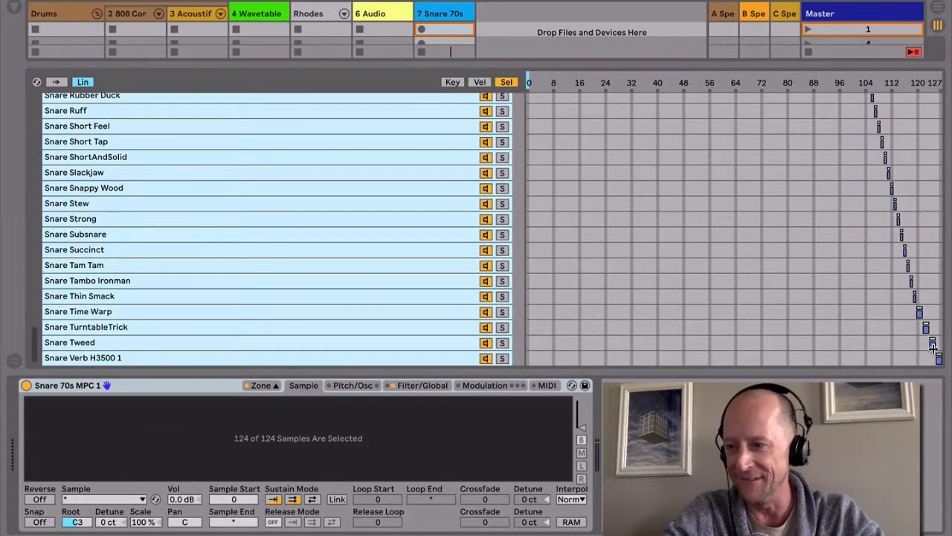
{"action": "scroll", "coordinate": [889, 296], "scroll_direction": "up", "scroll_amount": 20}
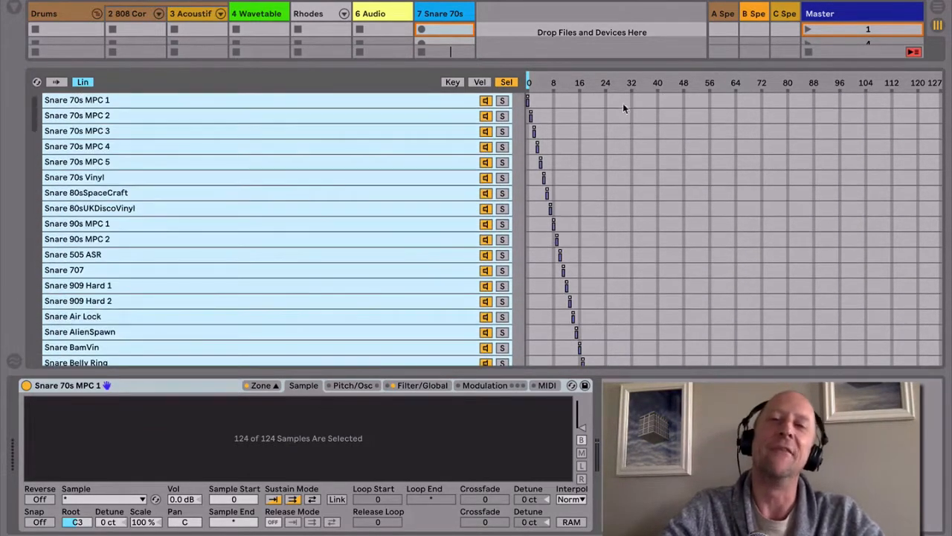
Step: Group Sampler into an Instrument Rack, set its sample selector to 15 and map it to Macro 1
{"action": "left_click_drag", "start_coordinate": [531, 83], "coordinate": [563, 83]}
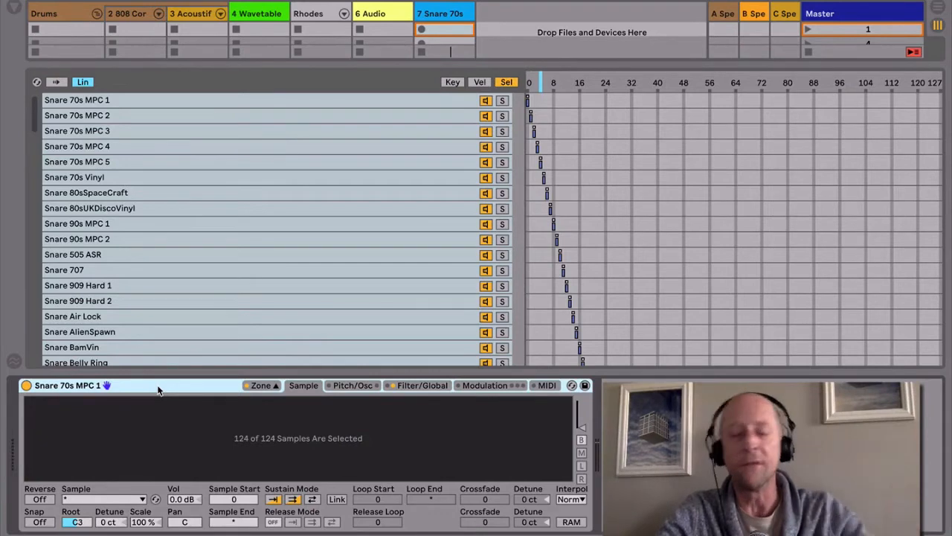
{"action": "key", "text": "ctrl+g"}
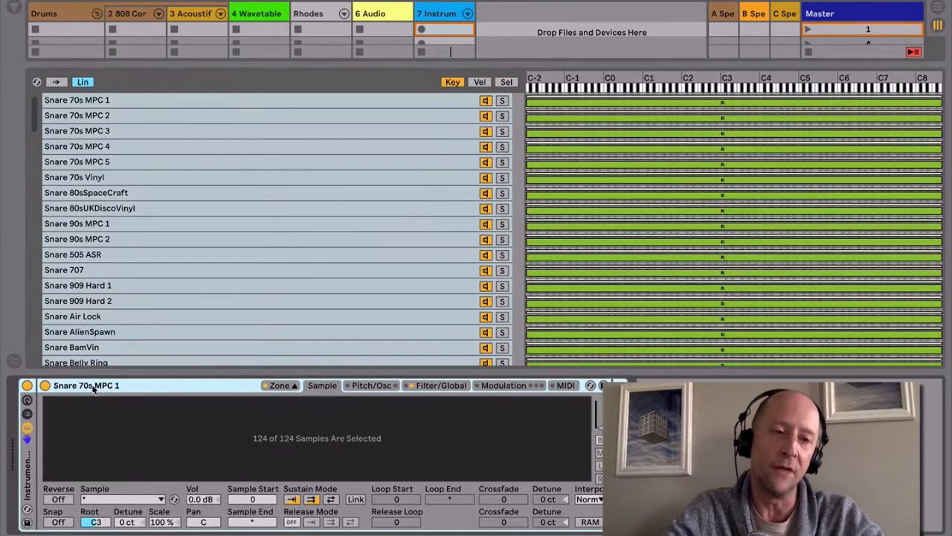
{"action": "left_click", "coordinate": [505, 83]}
{"action": "left_click_drag", "start_coordinate": [543, 87], "coordinate": [556, 86]}
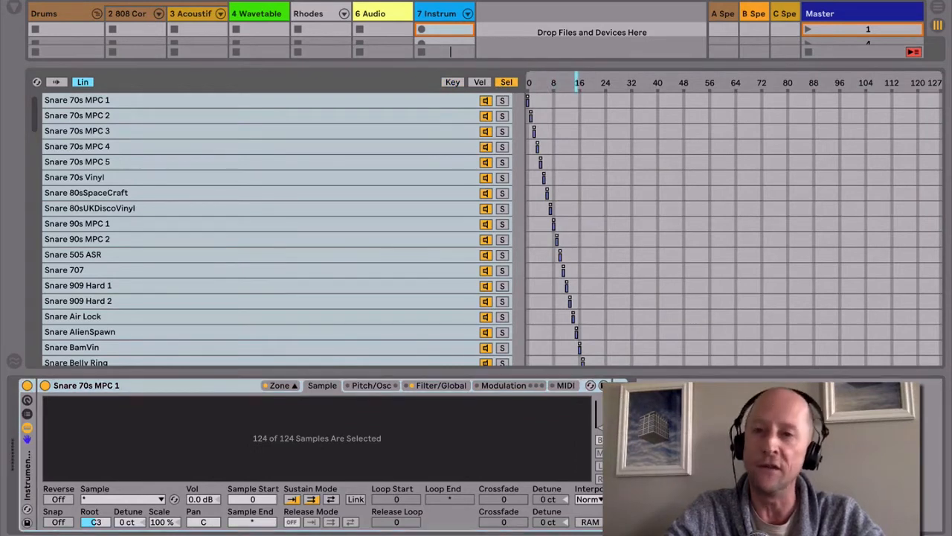
{"action": "right_click", "coordinate": [577, 85]}
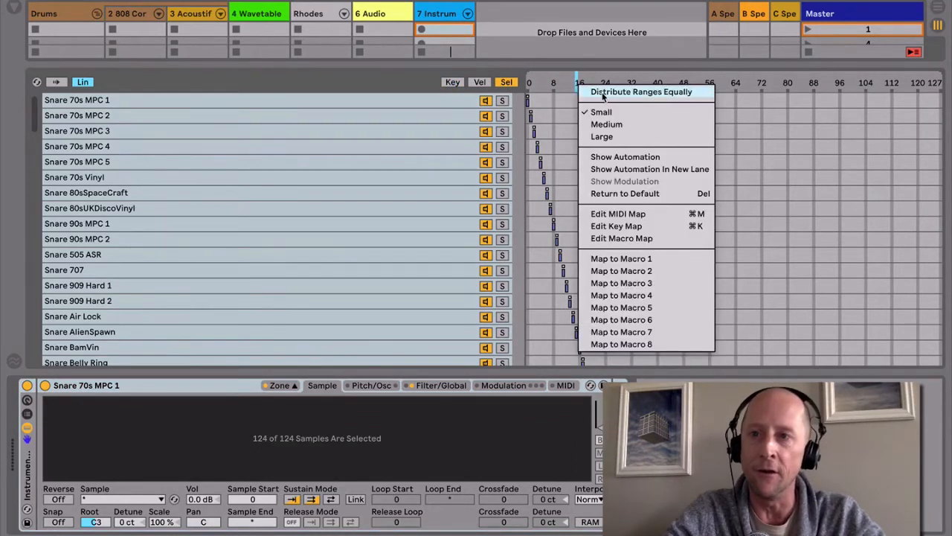
{"action": "left_click", "coordinate": [627, 259]}
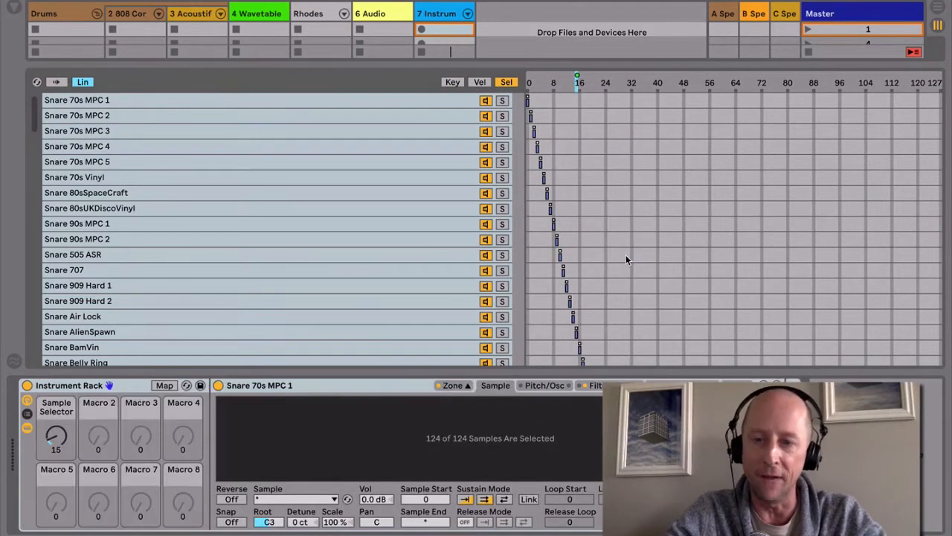
Step: Rename the rack's Sample Selector macro to "Snare Select"
{"action": "key", "text": "super+r"}
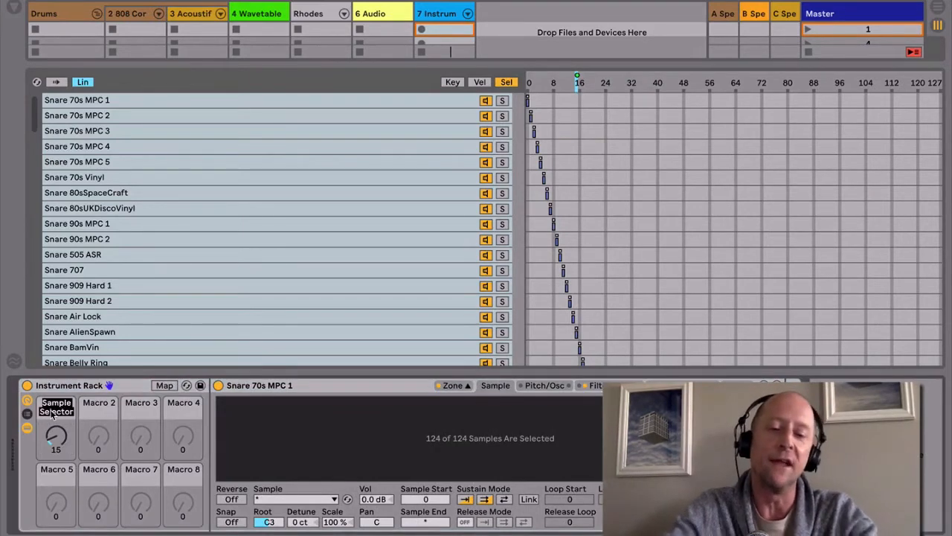
{"action": "type", "text": "Snare Select"}
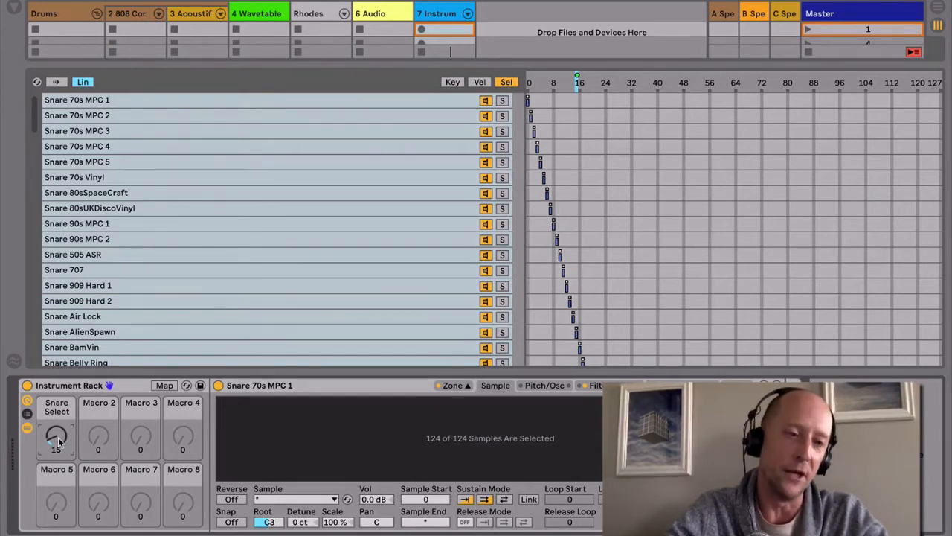
Step: Create a one-bar MIDI clip in track 7's first slot and draw 1/16 C3 notes from beat 1.2 to the end
{"action": "double_click", "coordinate": [447, 29]}
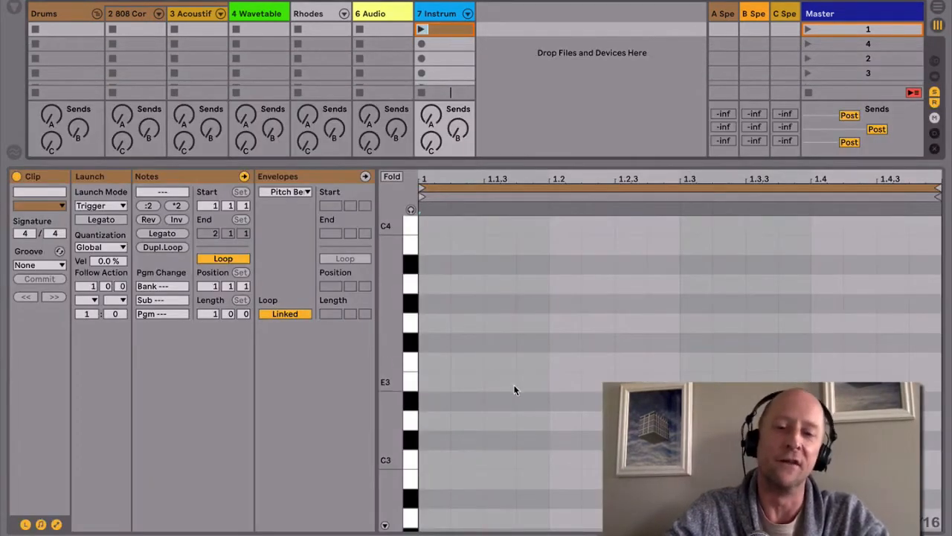
{"action": "key", "text": "b"}
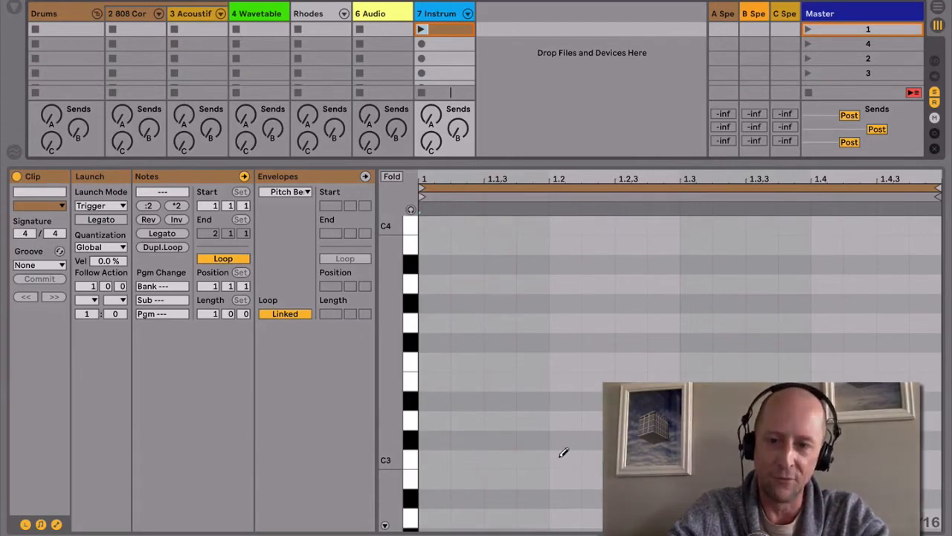
{"action": "left_click_drag", "start_coordinate": [563, 454], "coordinate": [933, 442]}
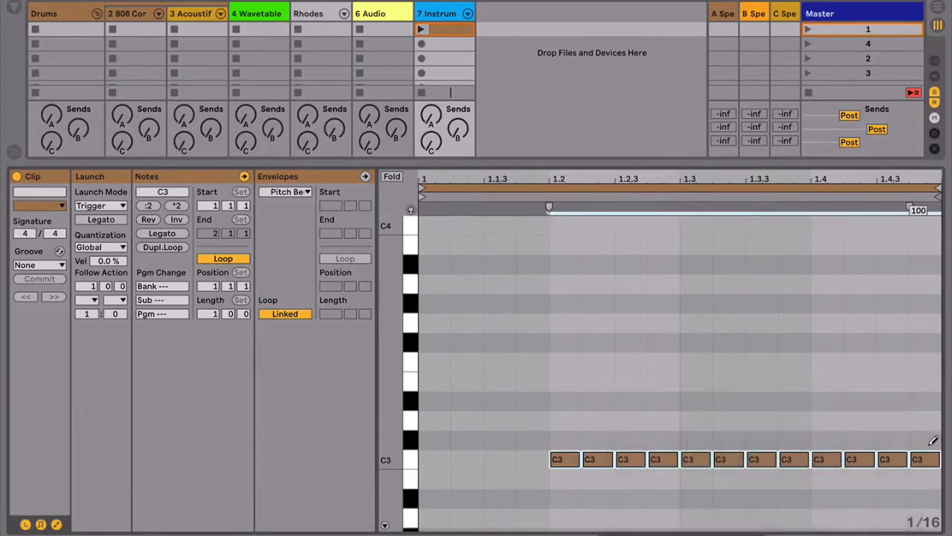
{"action": "scroll", "coordinate": [845, 429], "scroll_direction": "down", "scroll_amount": 1}
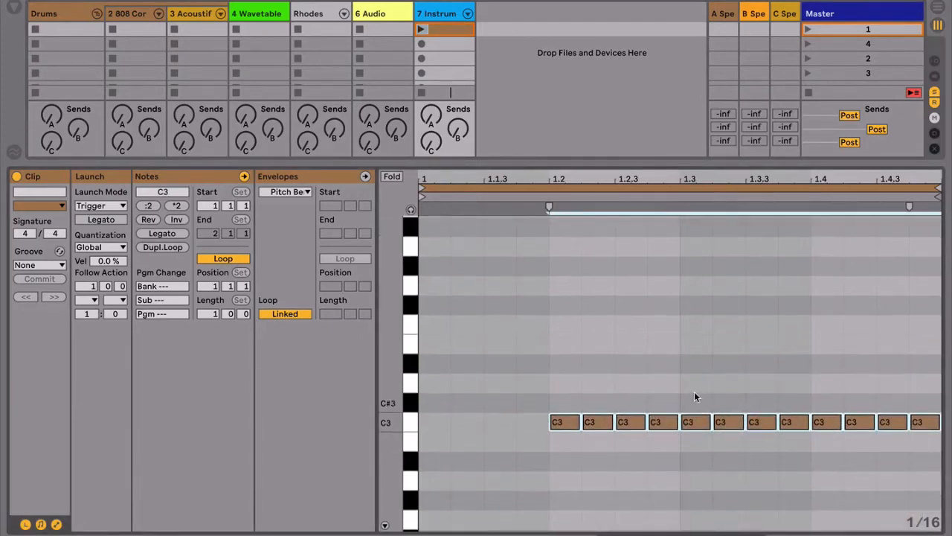
Step: Halve the four C3 notes on beat 1.3 to 1/32 length and duplicate them twice up to 1.4.3
{"action": "left_click_drag", "start_coordinate": [693, 395], "coordinate": [805, 440]}
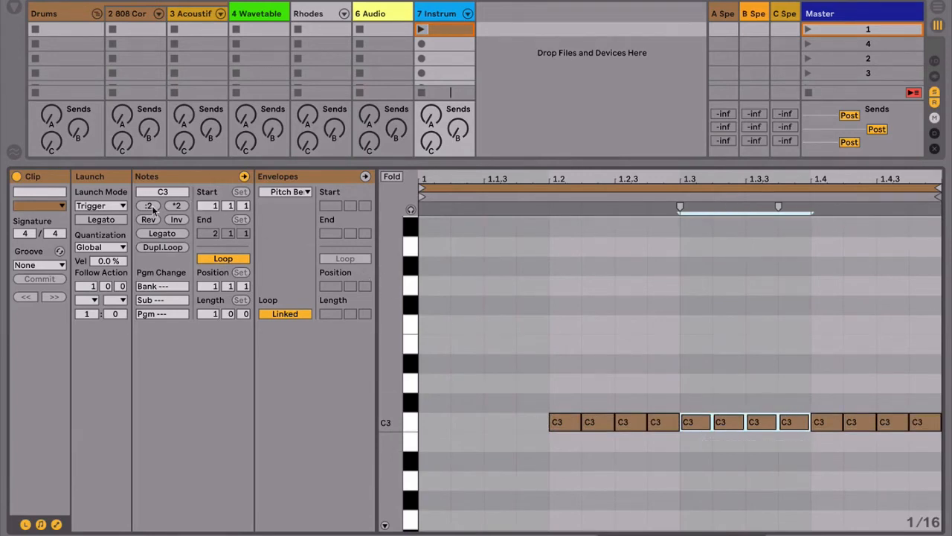
{"action": "left_click", "coordinate": [152, 208]}
{"action": "key", "text": "ctrl+d"}
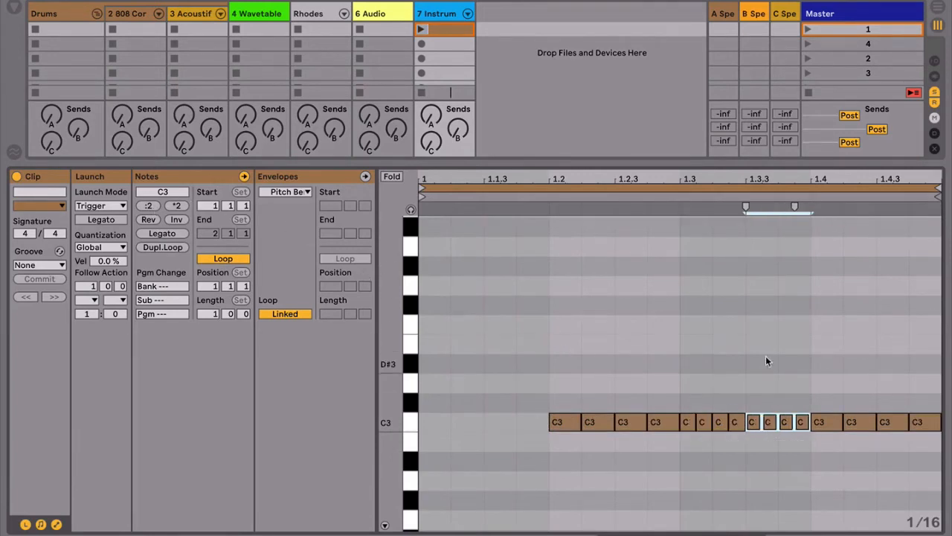
{"action": "key", "text": "ctrl+d"}
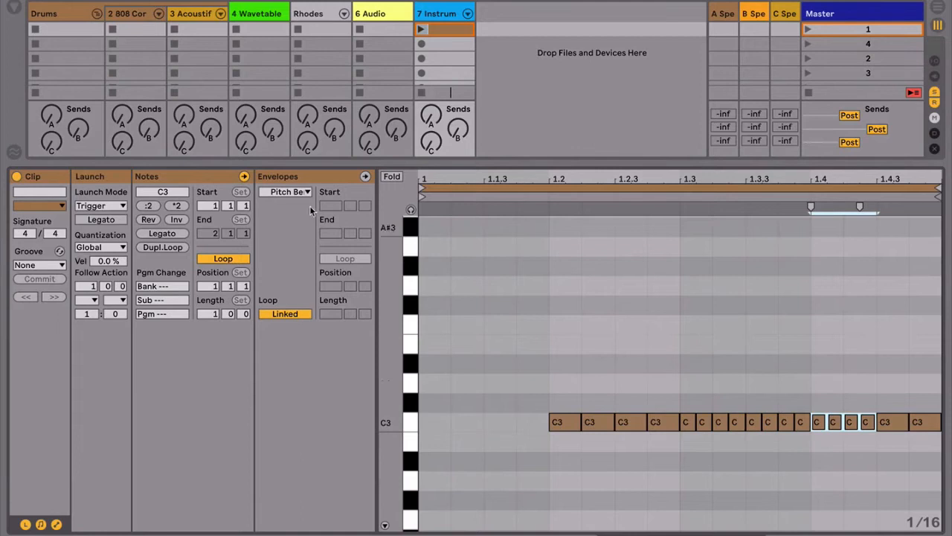
Step: Halve the selected notes at 1.4 and again at 1.4.3, duplicating each group to fill the bar with faster rolls
{"action": "left_click", "coordinate": [147, 206]}
{"action": "key", "text": "ctrl+d"}
{"action": "key", "text": "ctrl+d"}
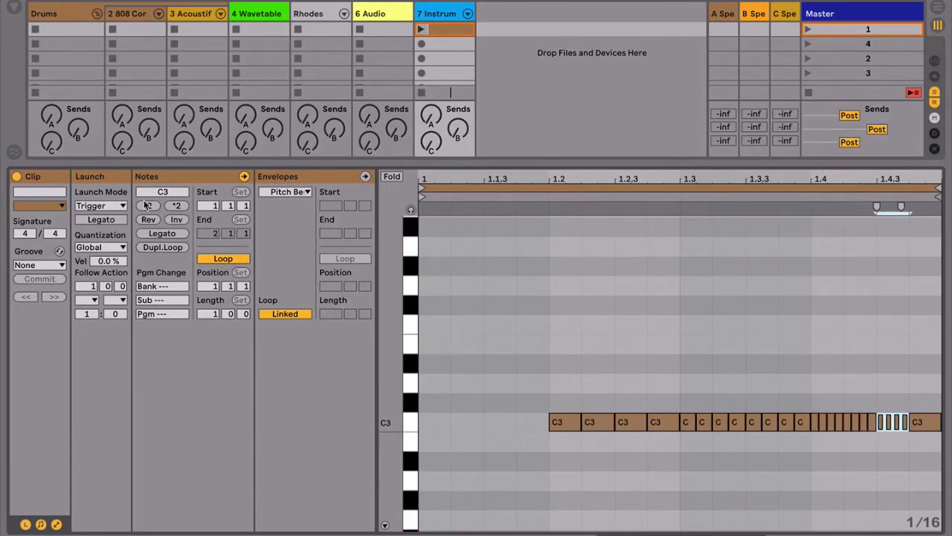
{"action": "left_click", "coordinate": [147, 206]}
{"action": "key", "text": "ctrl+d"}
{"action": "key", "text": "ctrl+d"}
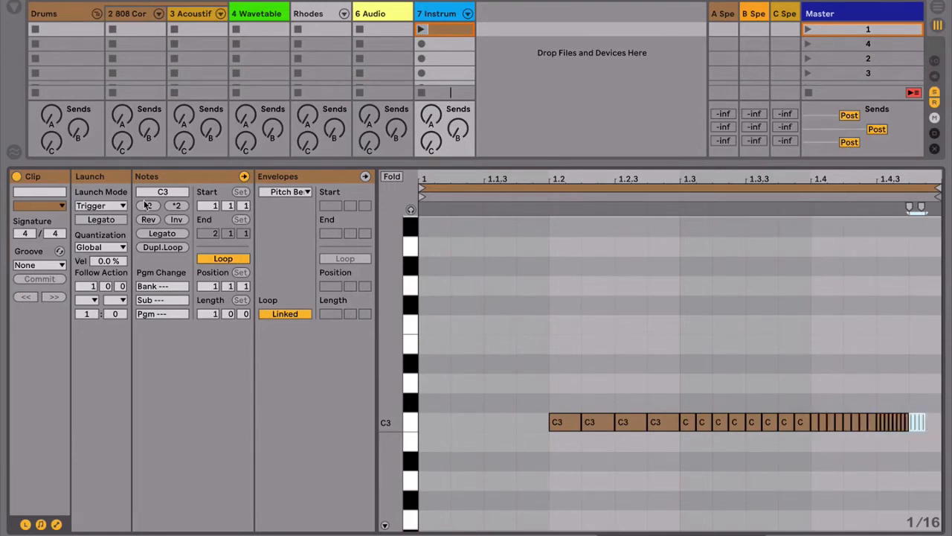
{"action": "key", "text": "ctrl+d"}
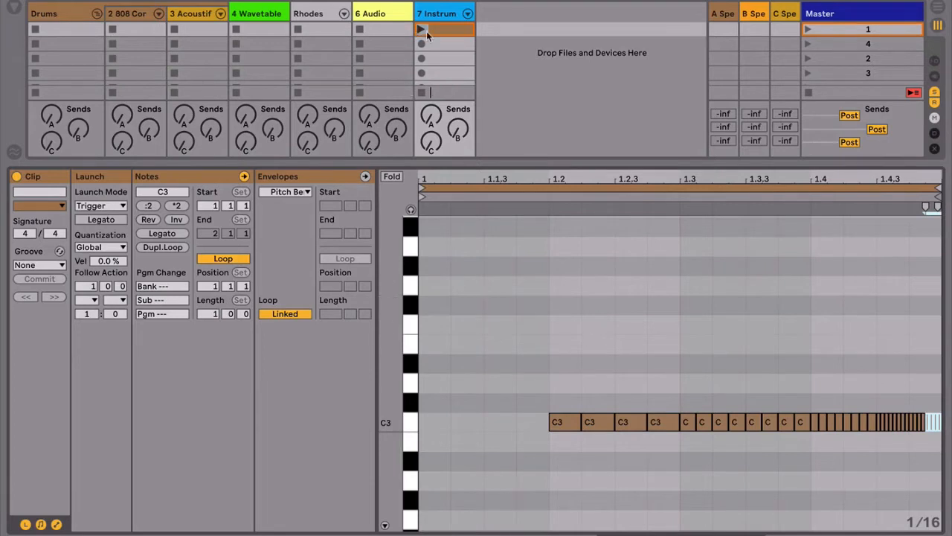
Step: Launch the snare clip and show the automation envelope of the Snare Select macro in it
{"action": "left_click", "coordinate": [424, 29]}
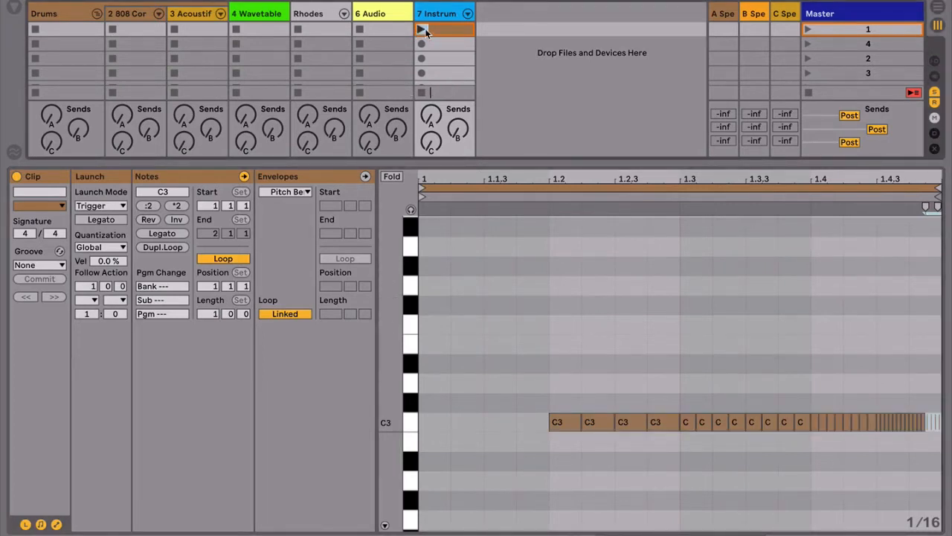
{"action": "left_click", "coordinate": [425, 28]}
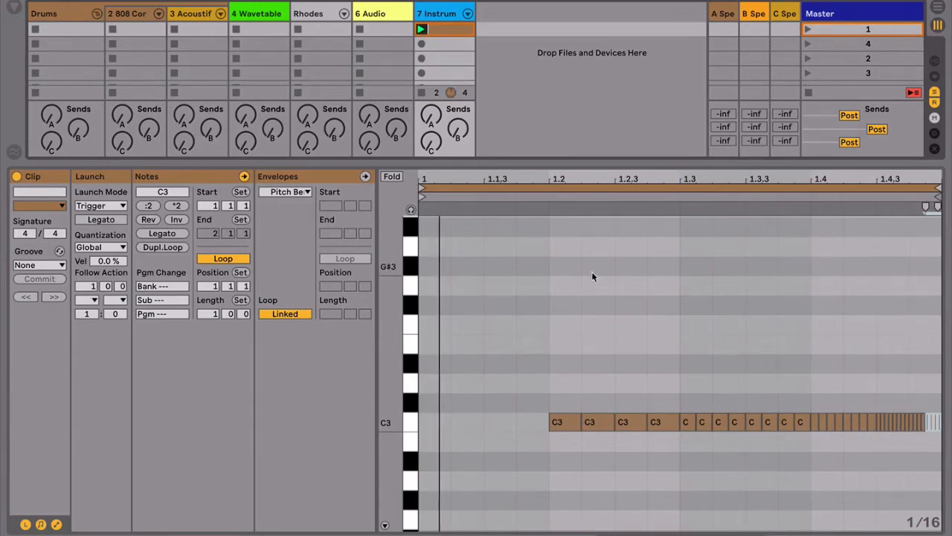
{"action": "left_click", "coordinate": [306, 192]}
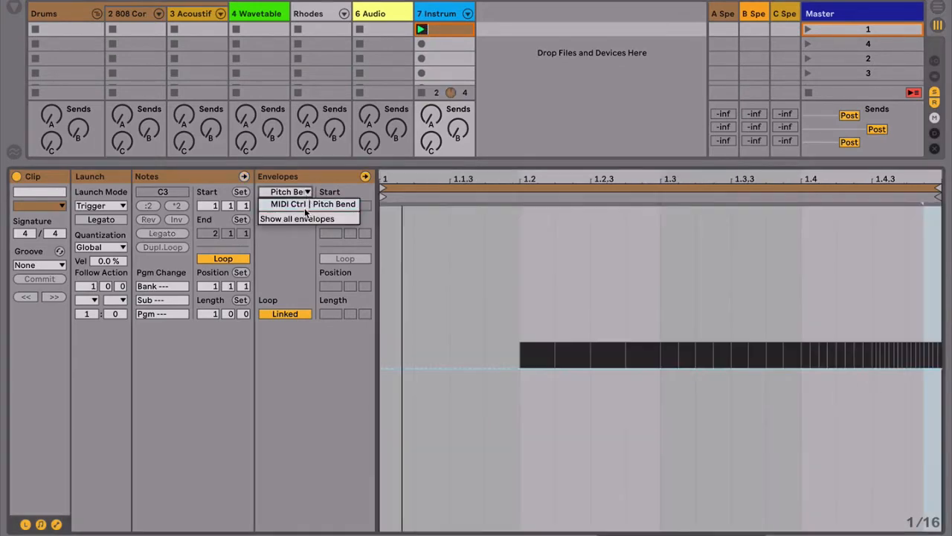
{"action": "left_click", "coordinate": [304, 206]}
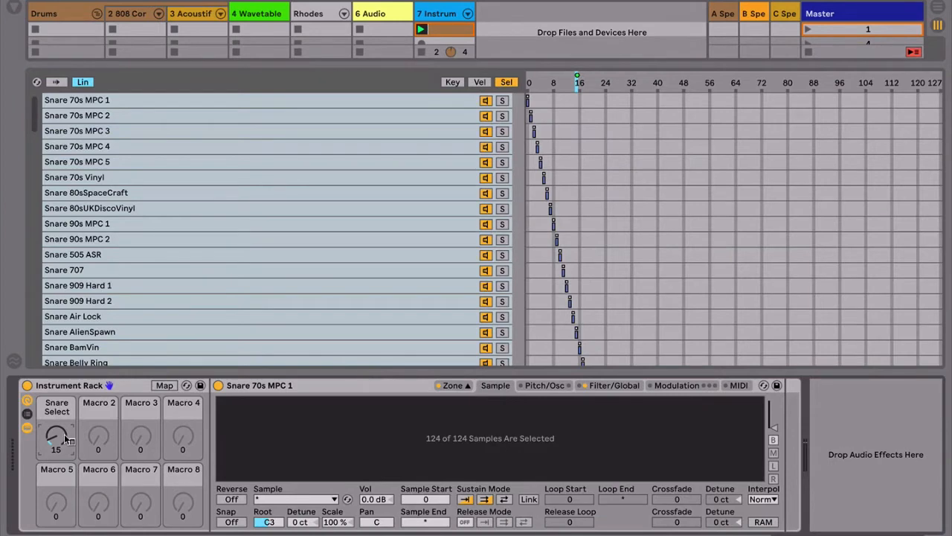
{"action": "right_click", "coordinate": [65, 439]}
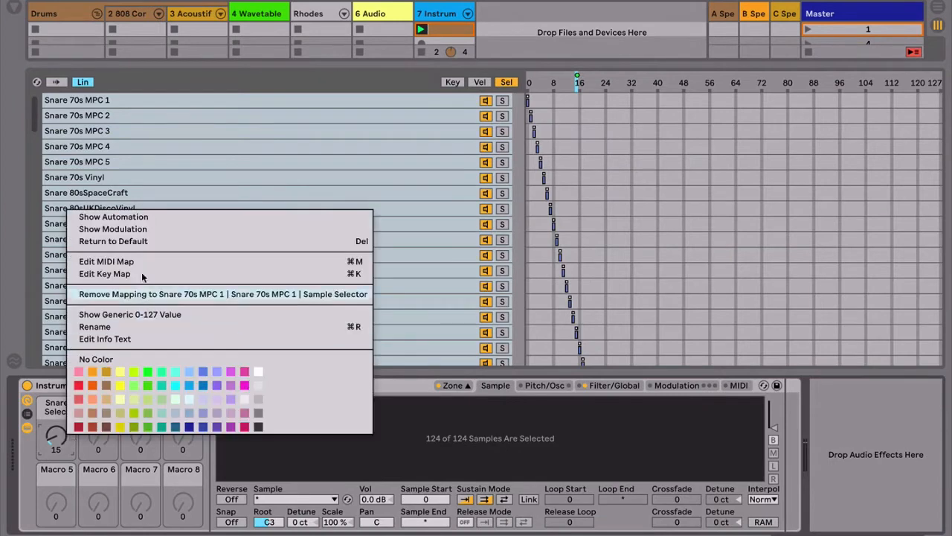
{"action": "left_click", "coordinate": [142, 217]}
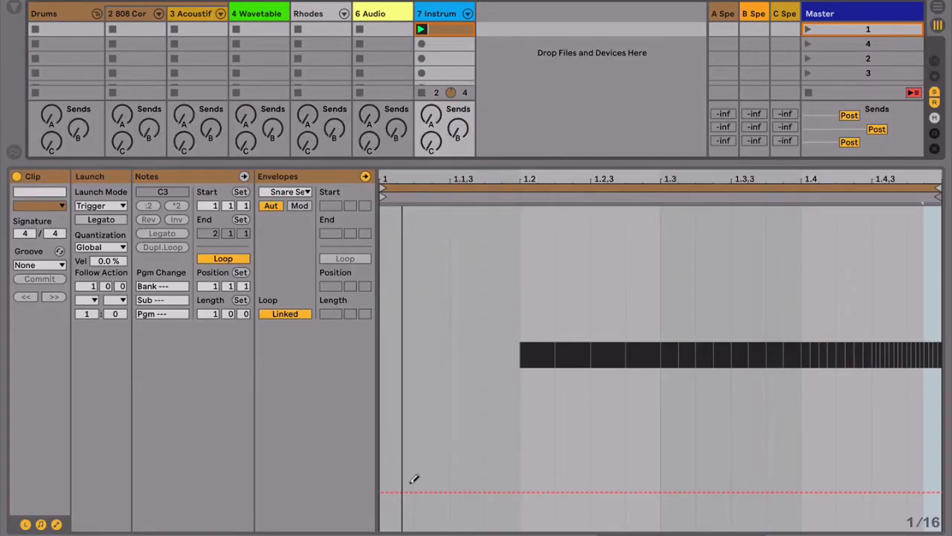
Step: Draw stepped Snare Select automation with varied values under the notes from beat 1.2 to the end, narrowing the grid
{"action": "left_click_drag", "start_coordinate": [530, 492], "coordinate": [533, 503]}
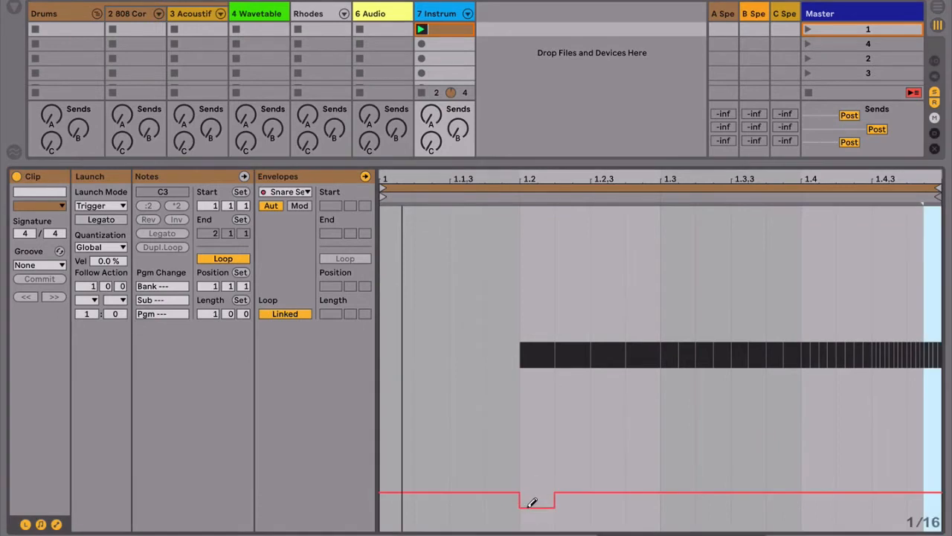
{"action": "mouse_move", "coordinate": [577, 467]}
{"action": "left_mouse_down"}
{"action": "mouse_move", "coordinate": [648, 358]}
{"action": "mouse_move", "coordinate": [781, 487]}
{"action": "mouse_move", "coordinate": [669, 354]}
{"action": "mouse_move", "coordinate": [807, 250]}
{"action": "mouse_move", "coordinate": [835, 325]}
{"action": "mouse_move", "coordinate": [943, 520]}
{"action": "left_mouse_up"}
{"action": "key", "text": "ctrl+1"}
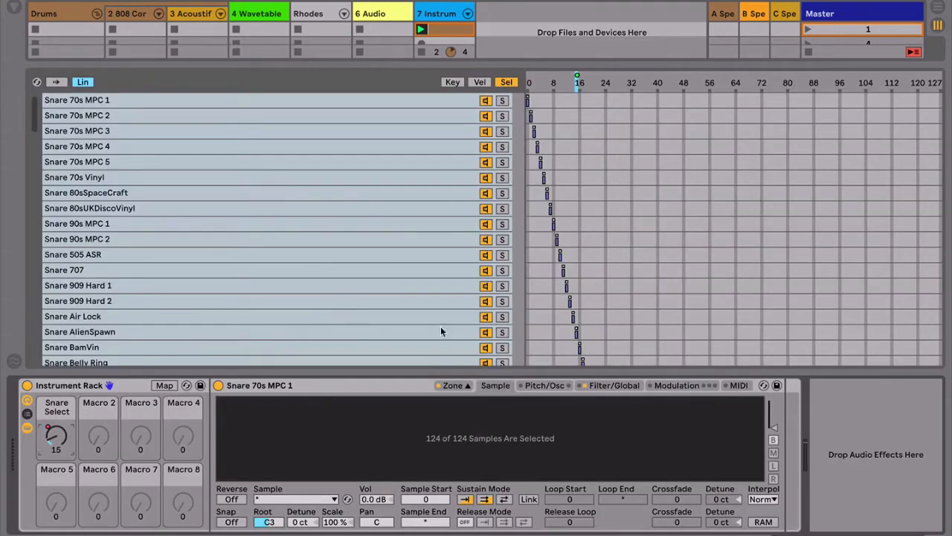
Step: Turn on Auto Select for the sample zones and limit Sampler to 1 voice
{"action": "left_click", "coordinate": [58, 82]}
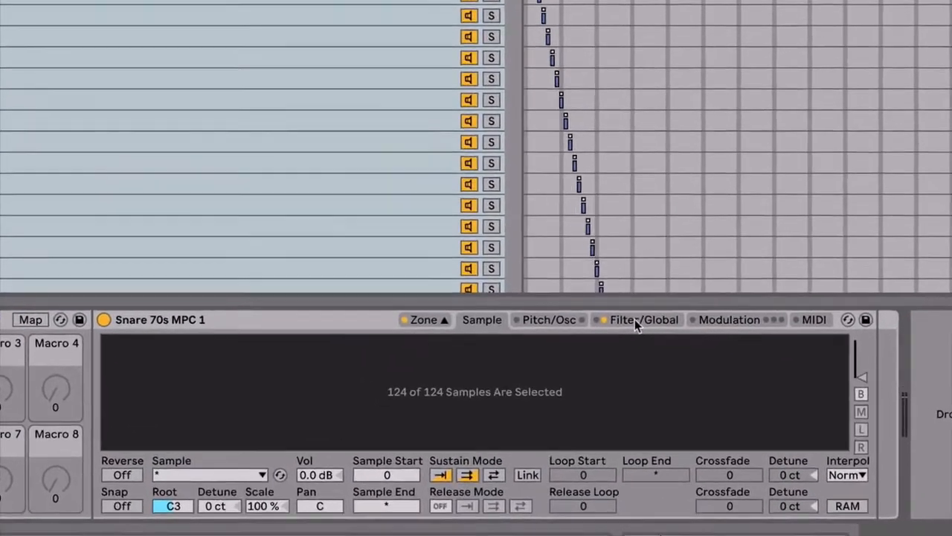
{"action": "left_click", "coordinate": [614, 385]}
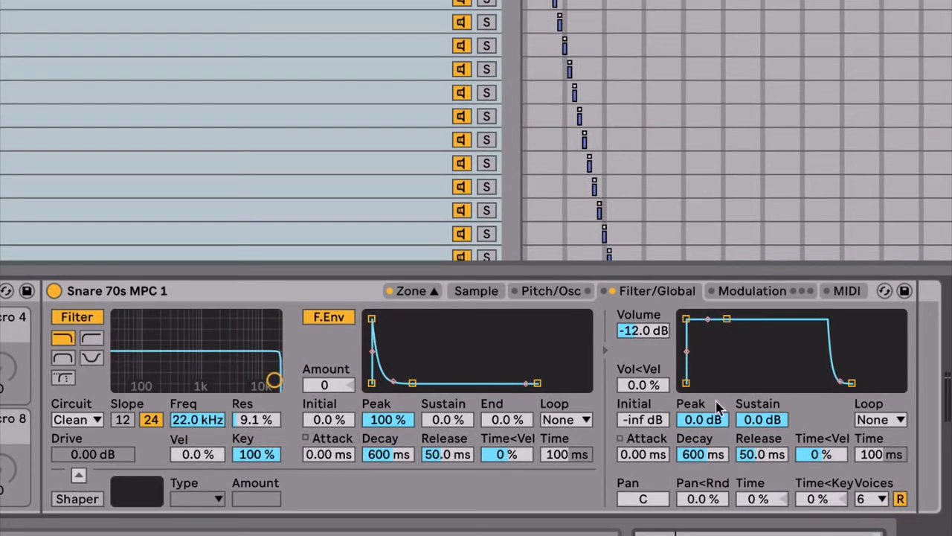
{"action": "left_click", "coordinate": [881, 499]}
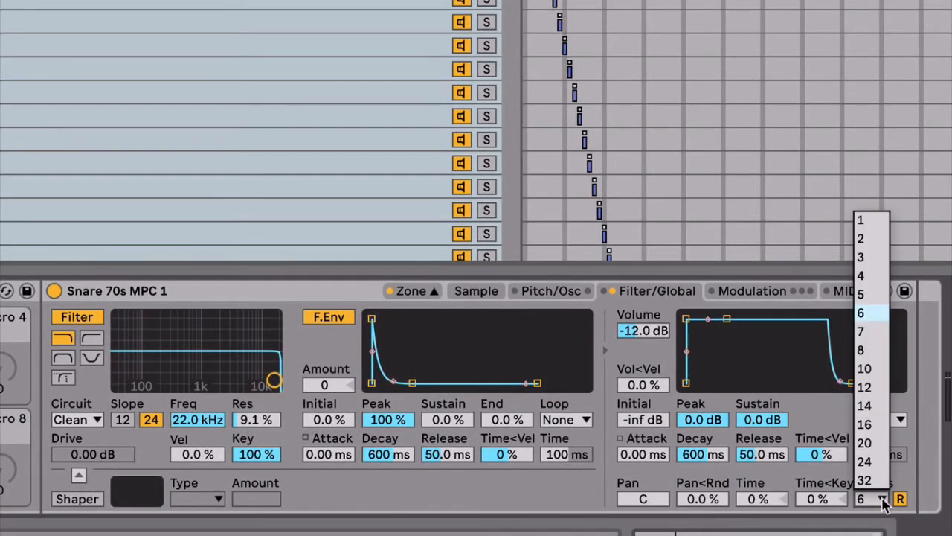
{"action": "left_click", "coordinate": [869, 221]}
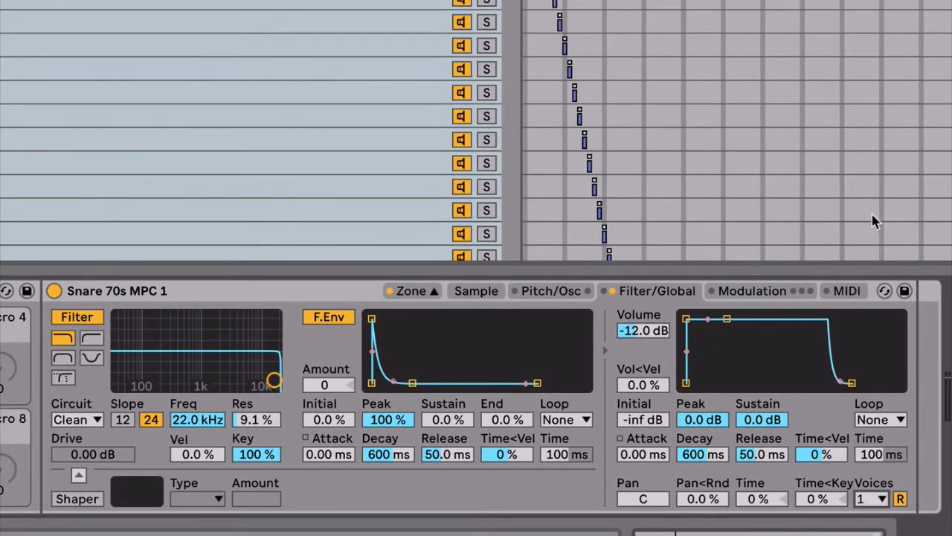
Step: Set the volume envelope to Trigger mode with -inf dB sustain, 397 ms decay and 1.00 ms release
{"action": "left_click", "coordinate": [871, 421]}
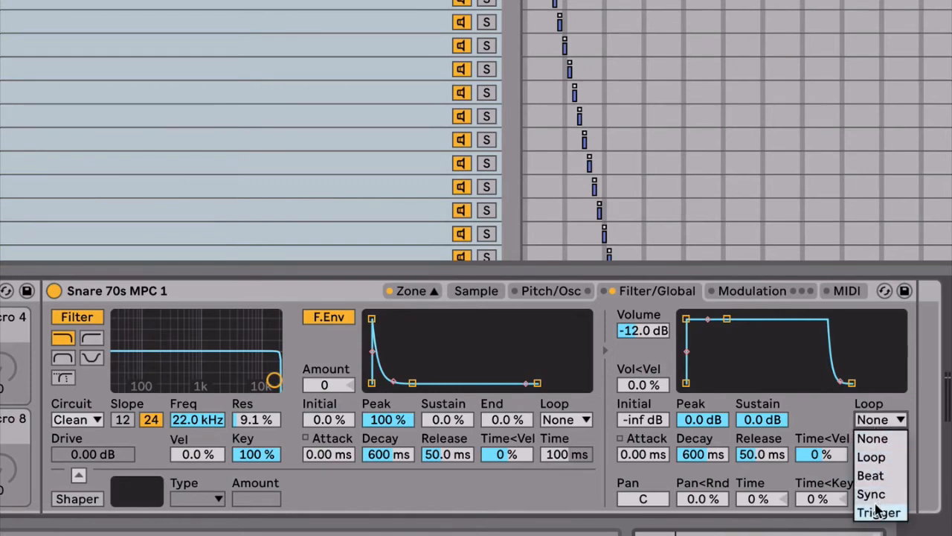
{"action": "left_click", "coordinate": [869, 511]}
{"action": "left_click_drag", "start_coordinate": [727, 318], "coordinate": [728, 383]}
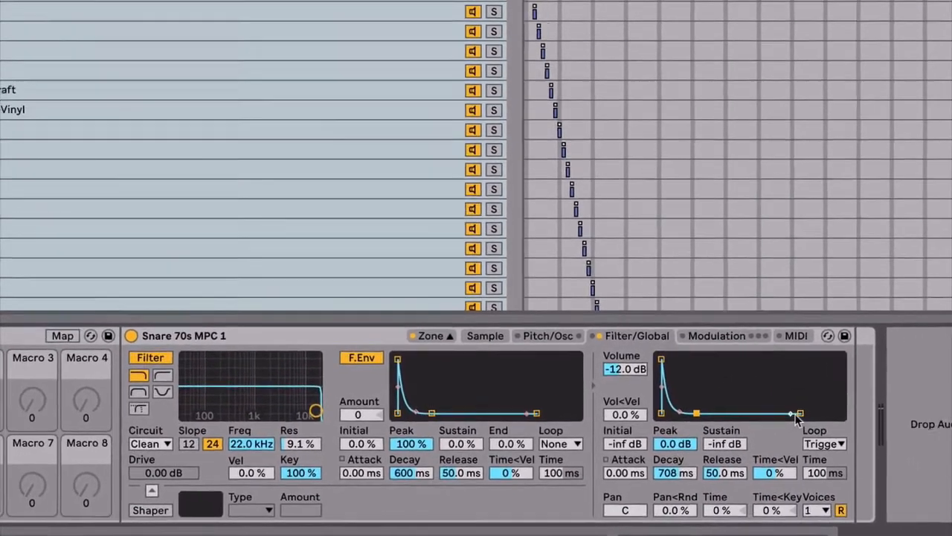
{"action": "left_click_drag", "start_coordinate": [852, 384], "coordinate": [841, 383]}
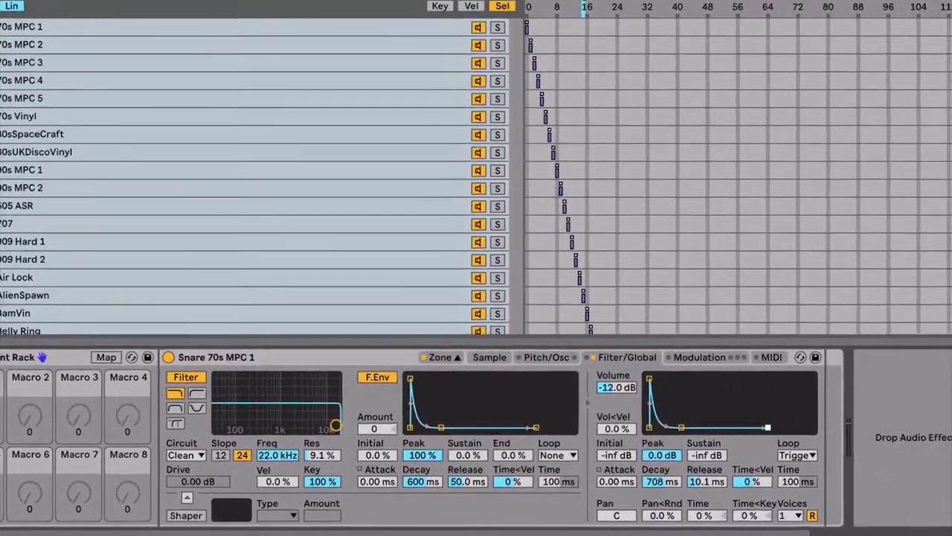
{"action": "left_click_drag", "start_coordinate": [768, 427], "coordinate": [756, 427]}
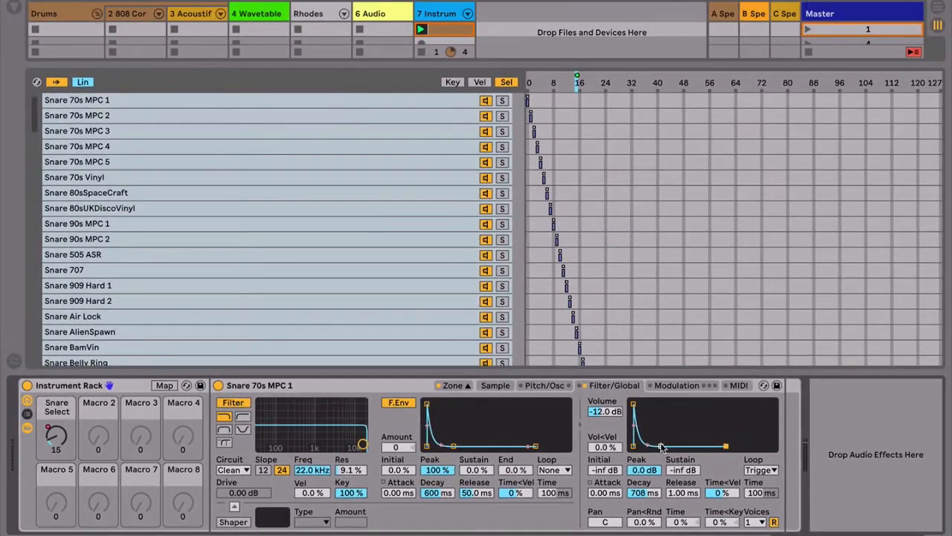
{"action": "left_click_drag", "start_coordinate": [661, 446], "coordinate": [658, 445]}
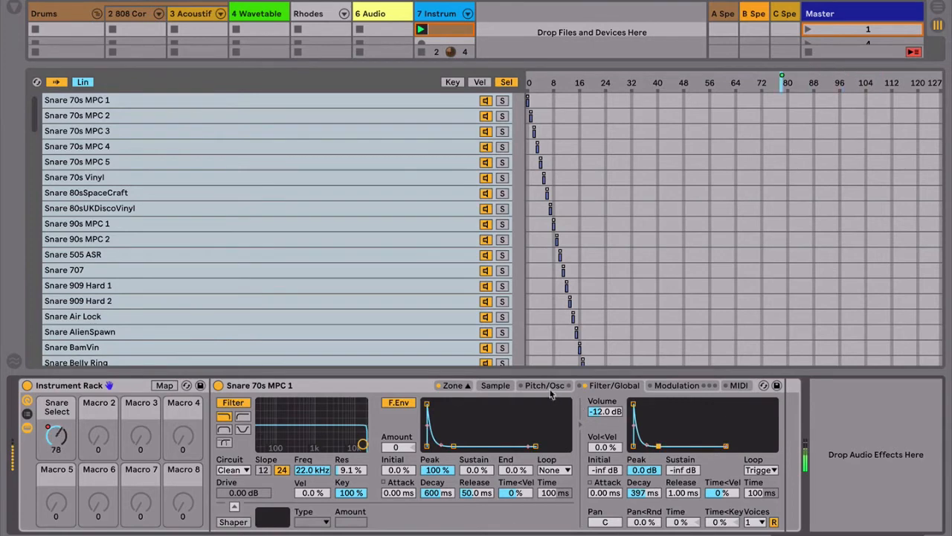
Step: Set the low-pass filter to 4.12 kHz with 45% resonance, and its envelope to amount 66 with 84.7 ms decay
{"action": "left_click_drag", "start_coordinate": [362, 445], "coordinate": [396, 439]}
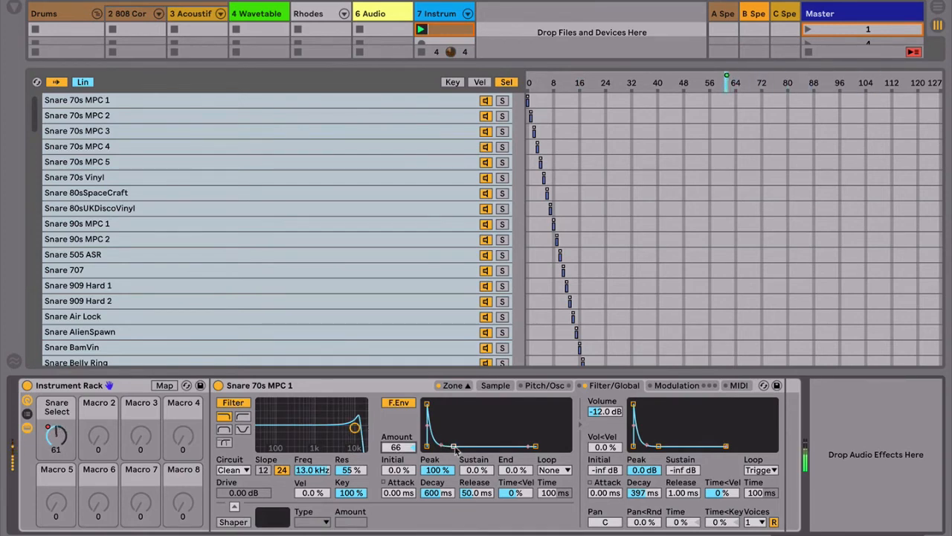
{"action": "left_click_drag", "start_coordinate": [453, 445], "coordinate": [445, 446]}
{"action": "left_click_drag", "start_coordinate": [359, 430], "coordinate": [337, 431]}
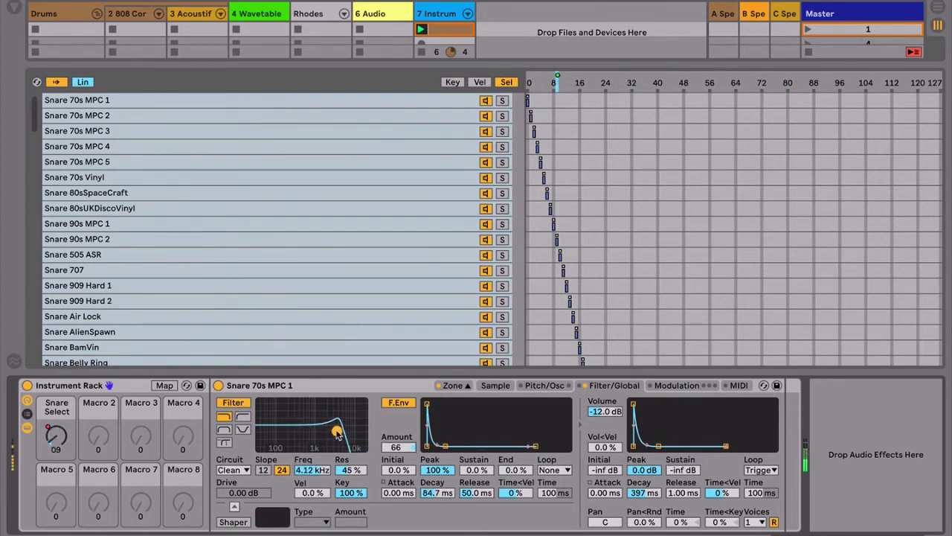
Step: Switch off the filter envelope and enable LFO 1 with filter amount 24, retrigger off and a synced rate of 1 beat
{"action": "left_click", "coordinate": [398, 403]}
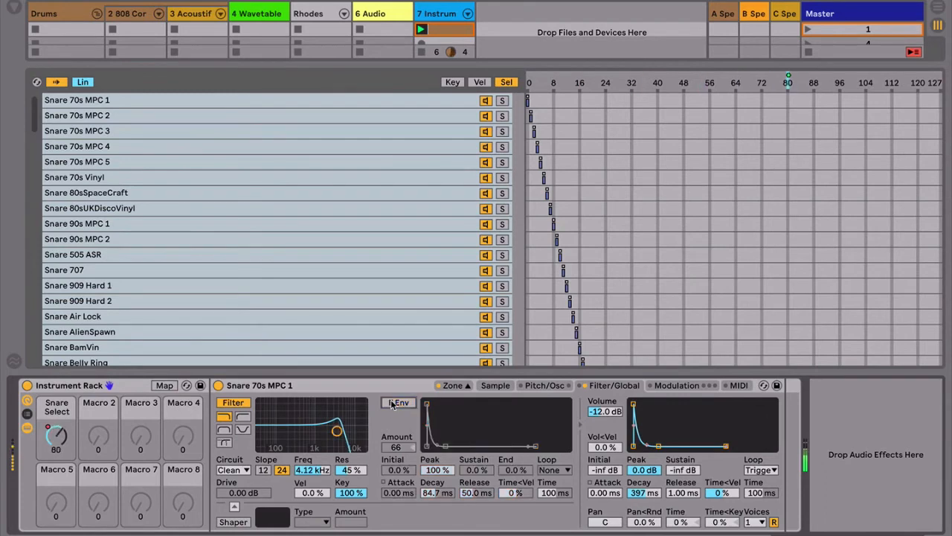
{"action": "left_click", "coordinate": [678, 385]}
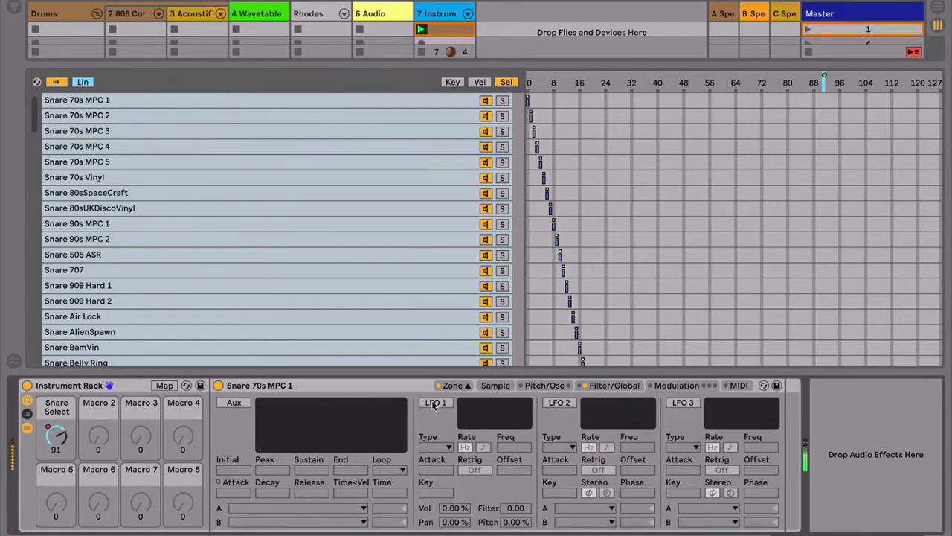
{"action": "left_click", "coordinate": [437, 402]}
{"action": "left_click_drag", "start_coordinate": [513, 509], "coordinate": [513, 512]}
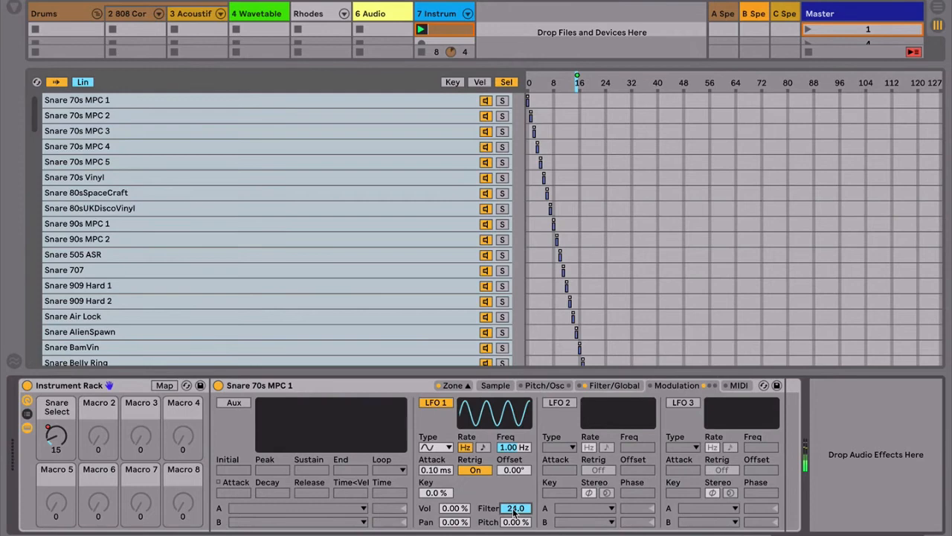
{"action": "left_click", "coordinate": [475, 470]}
{"action": "left_click", "coordinate": [483, 448]}
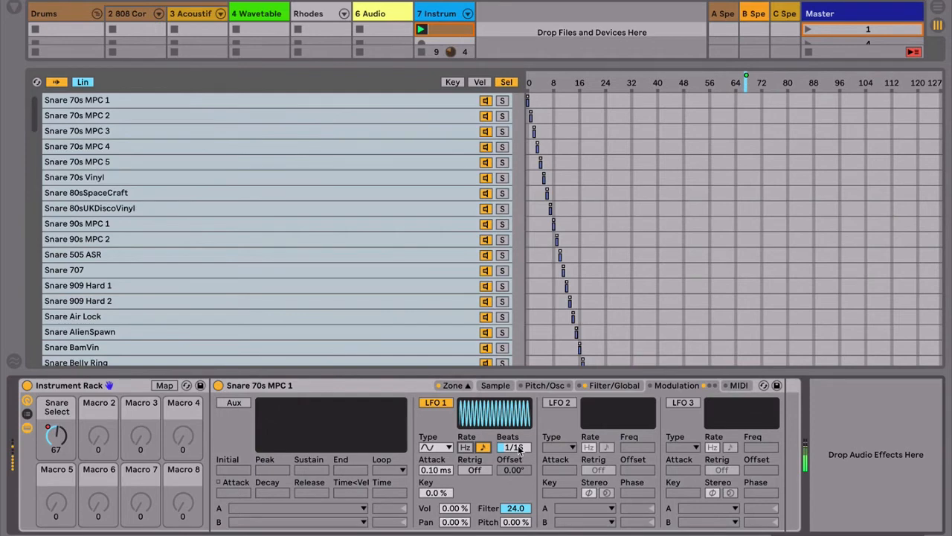
{"action": "left_click_drag", "start_coordinate": [518, 447], "coordinate": [497, 412]}
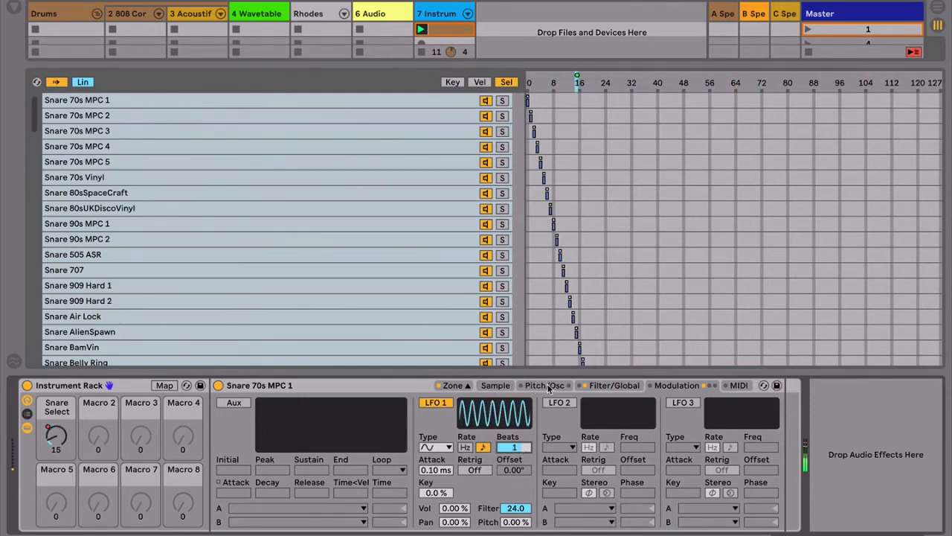
Step: Set the filter to 6.60 kHz with 52% resonance and turn the filter envelope back on
{"action": "left_click", "coordinate": [600, 387]}
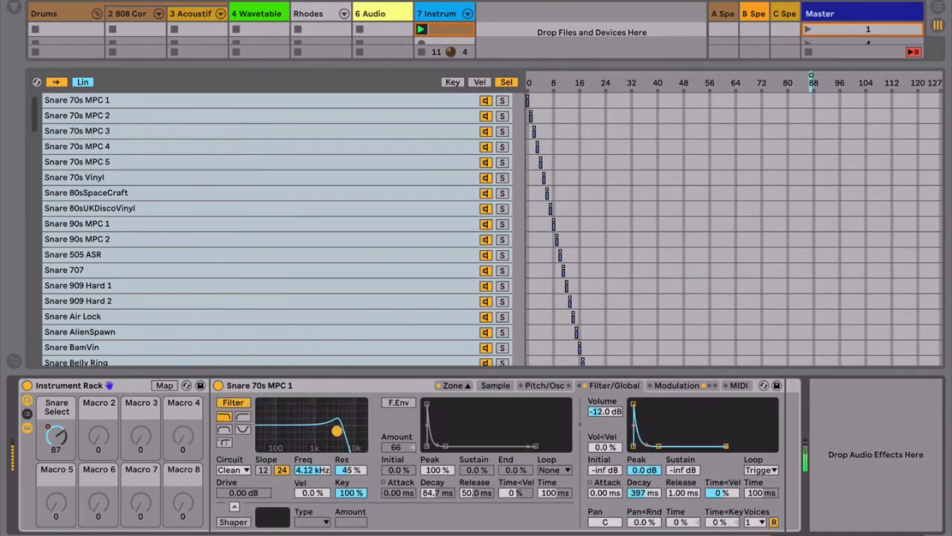
{"action": "left_click", "coordinate": [389, 404]}
Step: Enable Sampler's modulation oscillator in FM mode and set its envelope decay to 1.53 s with a 30.0 s release
{"action": "left_click", "coordinate": [546, 385]}
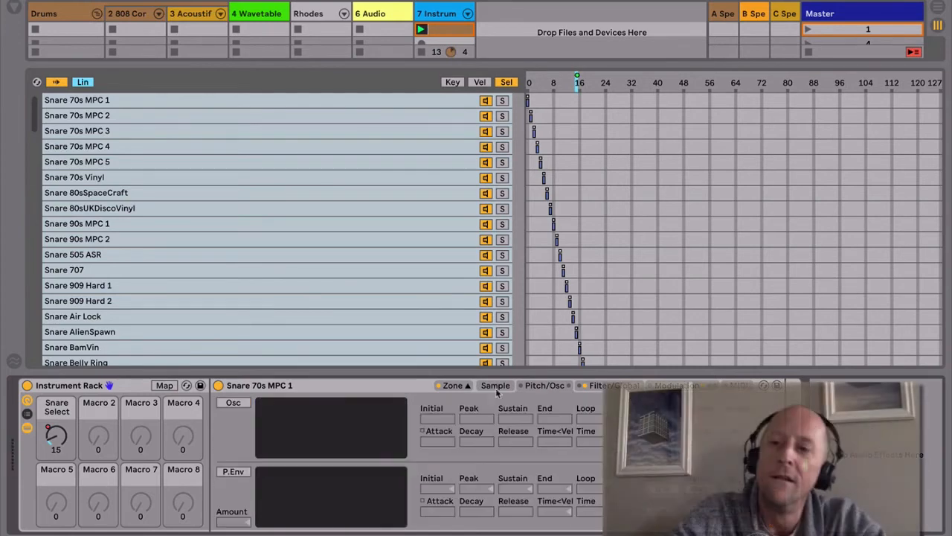
{"action": "left_click", "coordinate": [234, 404]}
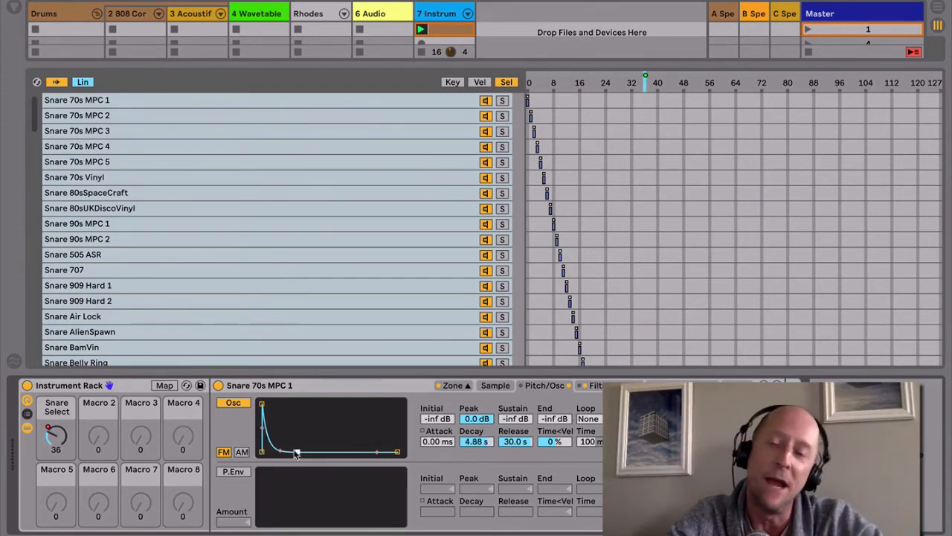
{"action": "left_click_drag", "start_coordinate": [296, 452], "coordinate": [290, 451]}
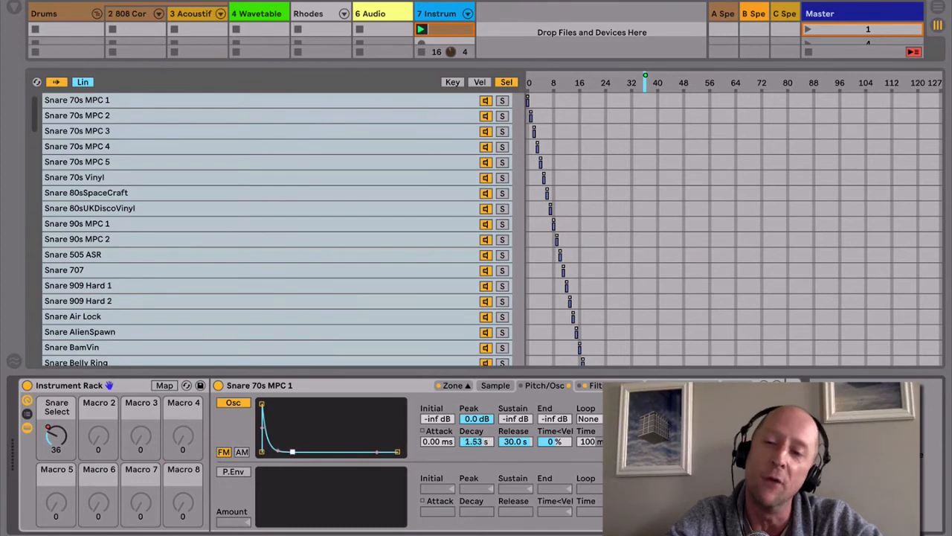